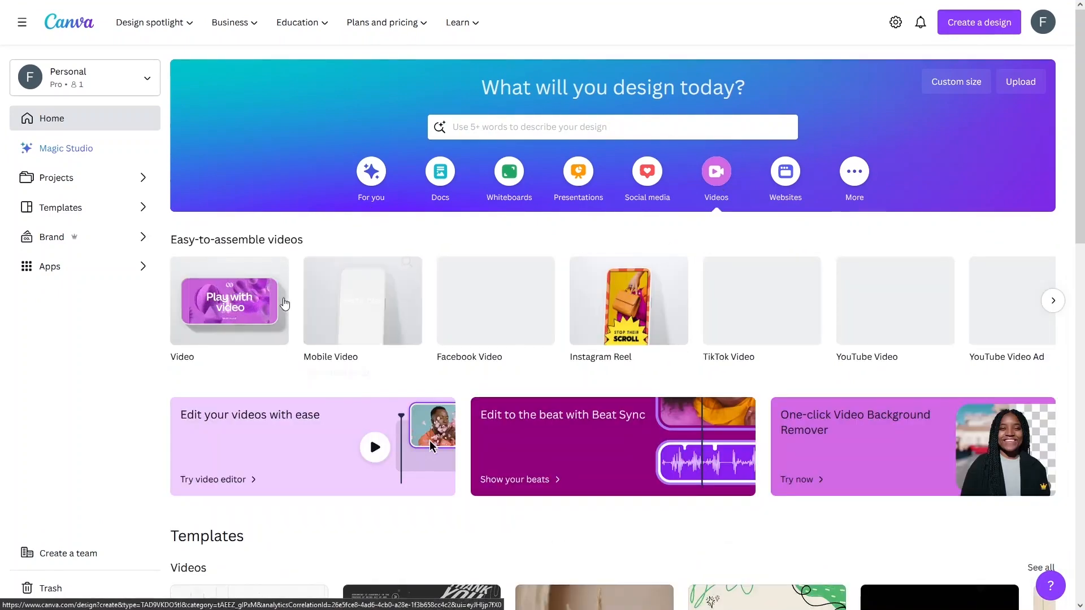
Create a blank Video design and search the elements for "moon", limited to videos.
left_click(237, 314)
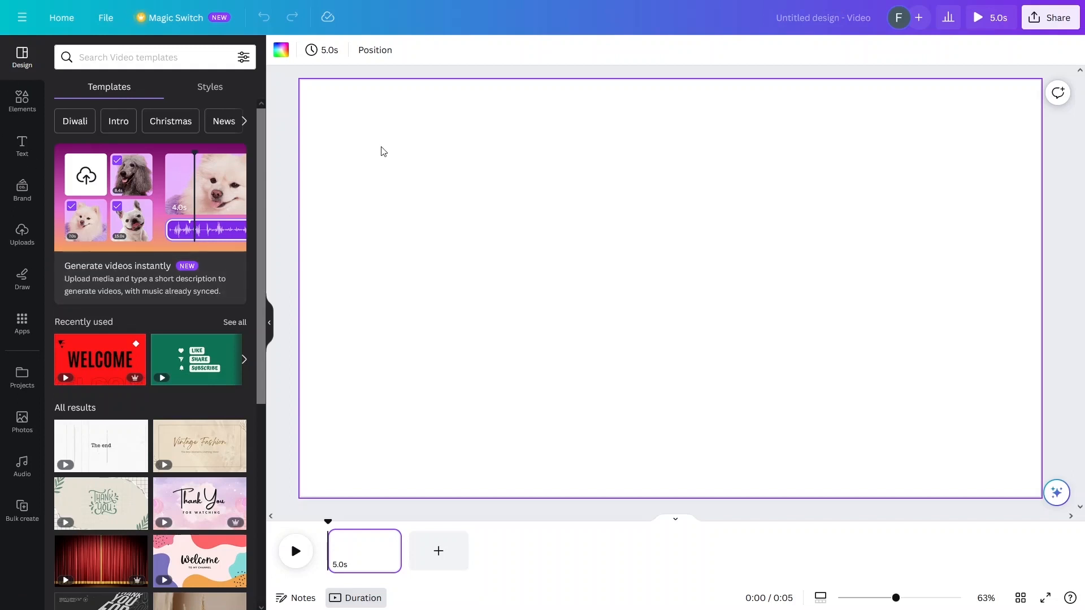
left_click(20, 105)
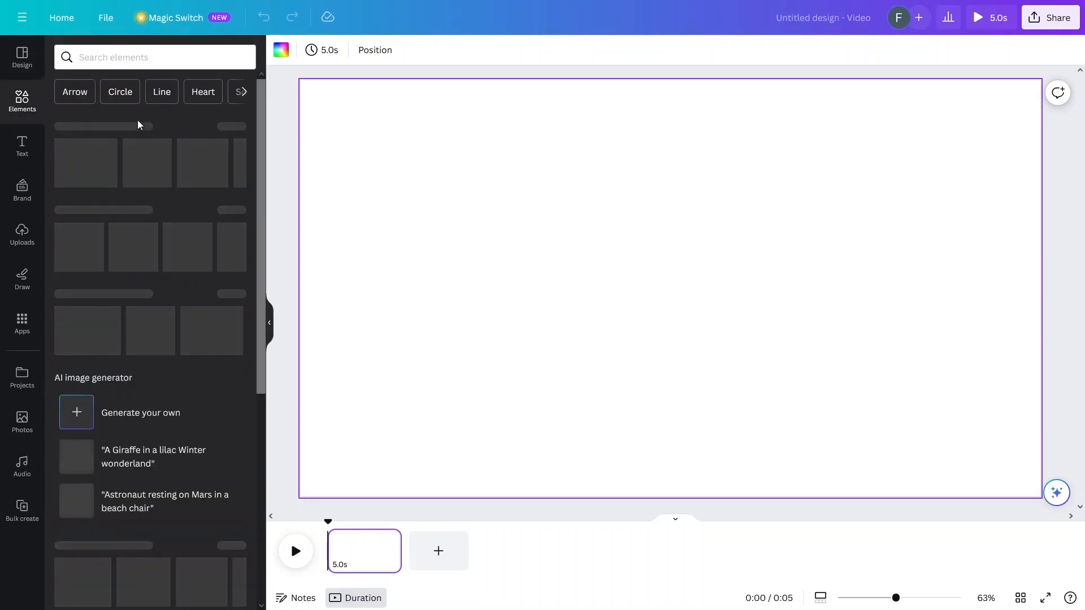
left_click(110, 55)
type("moon")
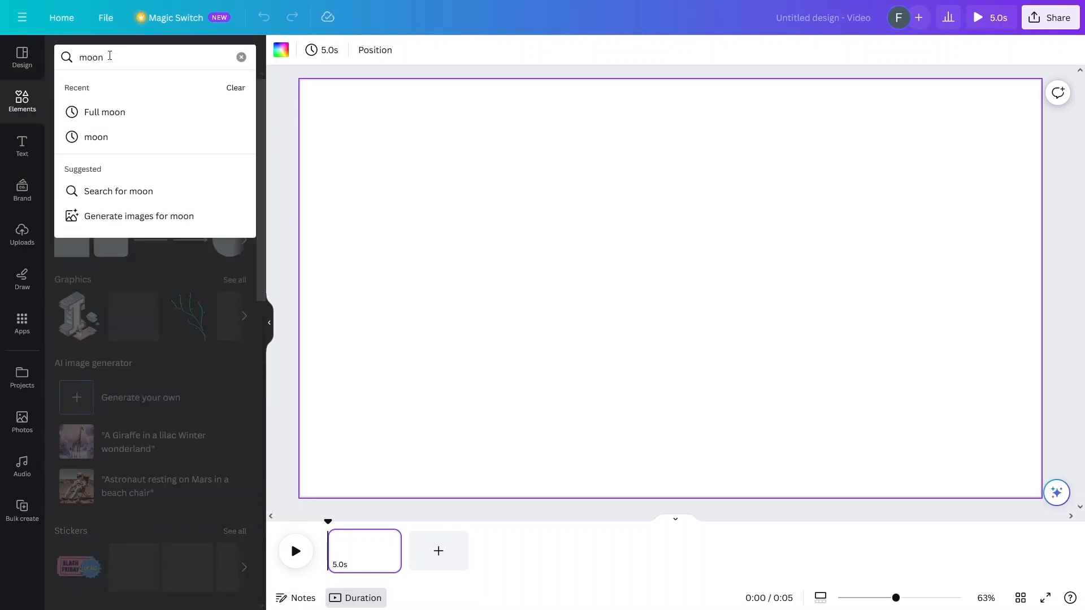
left_click(114, 145)
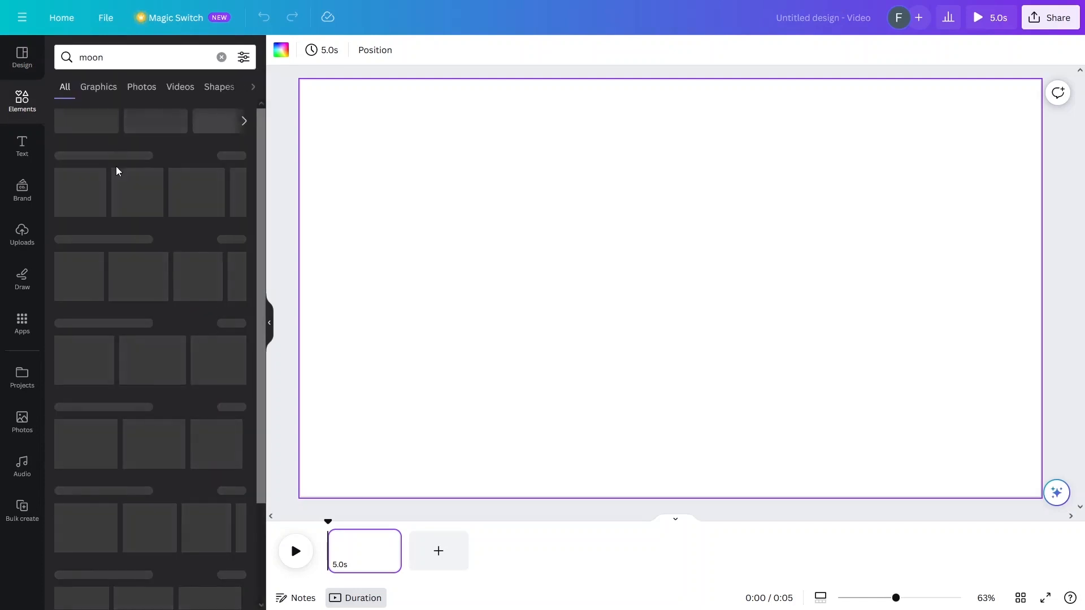
left_click(175, 90)
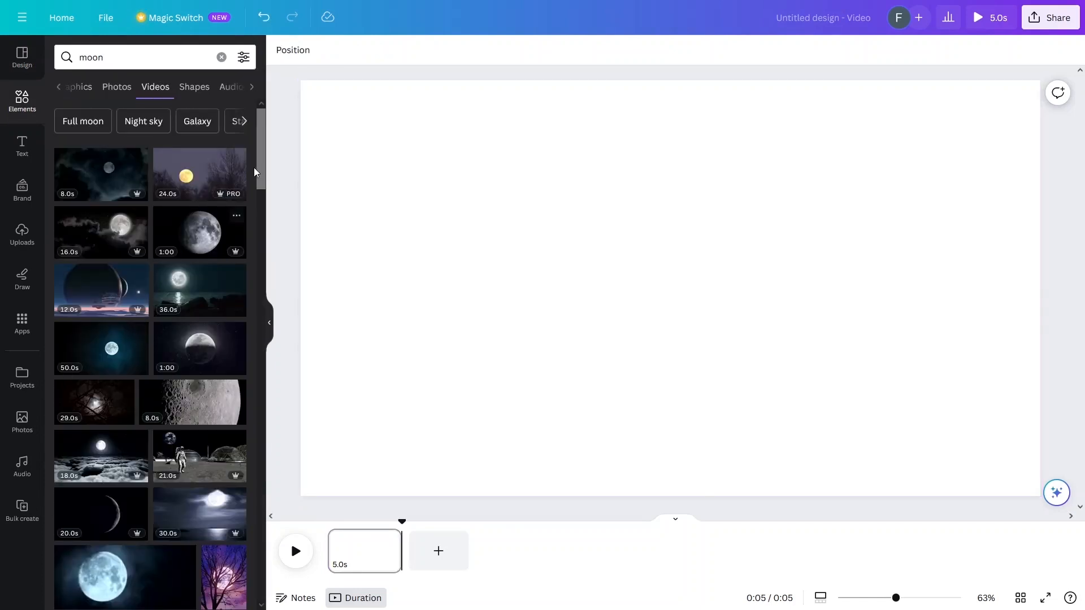
Insert the 30-second full moon clip on a black background and mute its sound.
left_click_drag(260, 168, 283, 481)
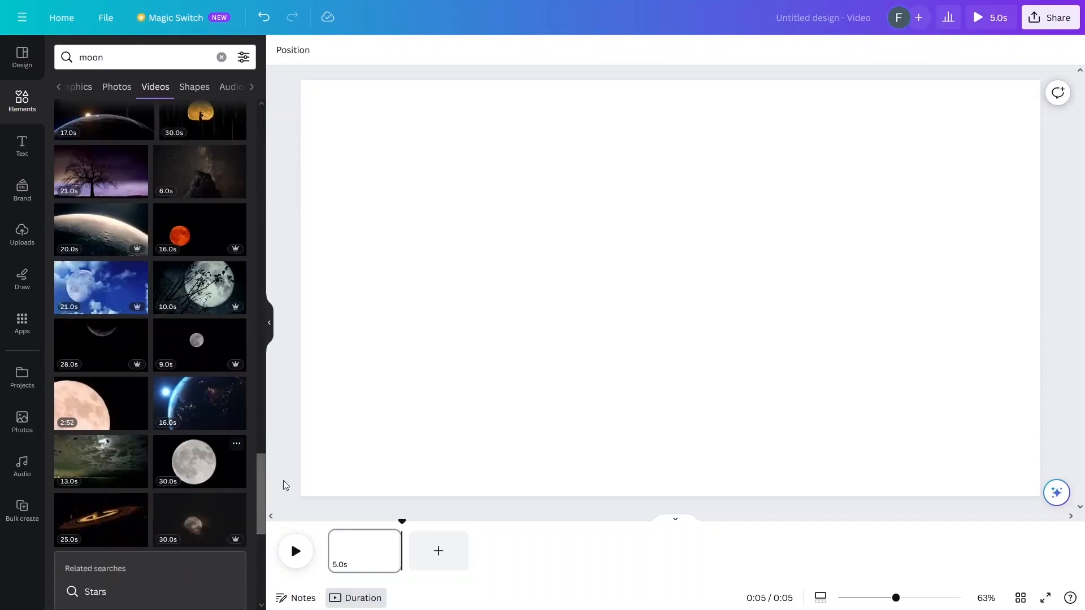
left_click(194, 472)
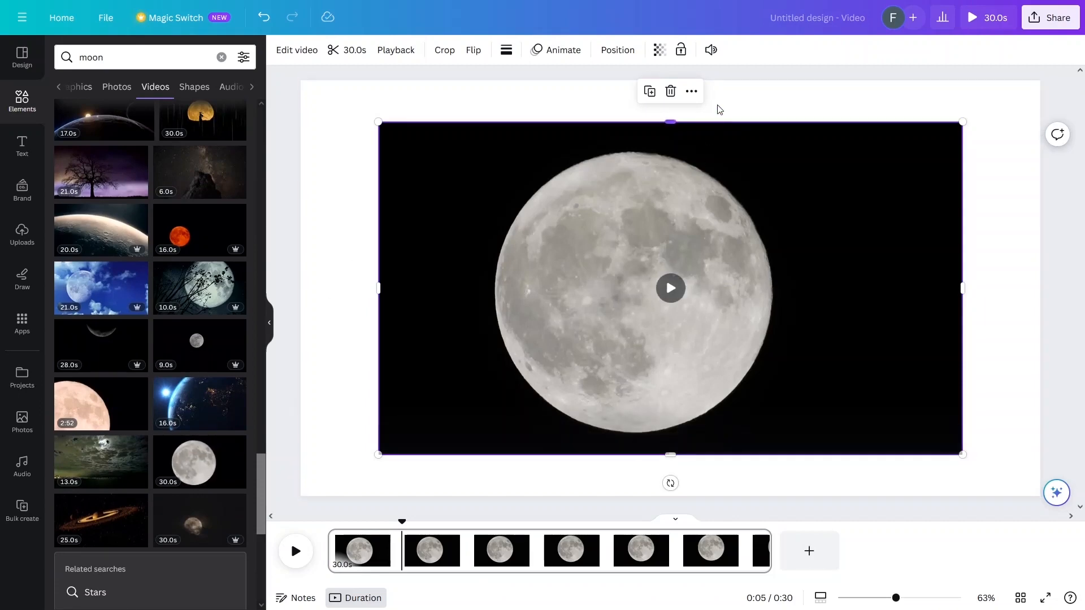
left_click(711, 52)
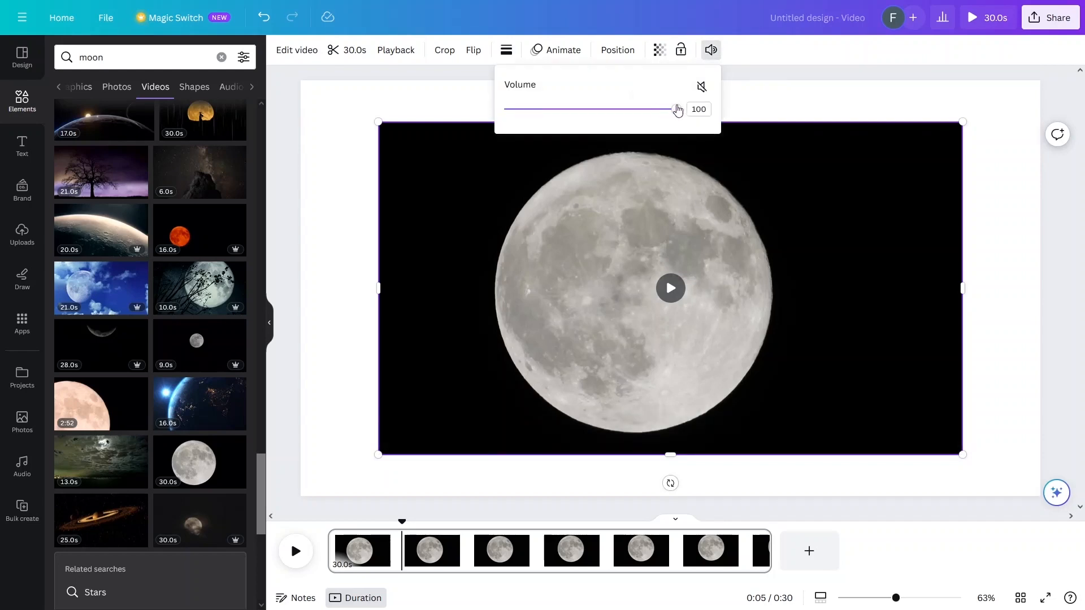
left_click(701, 86)
Play and scrub the moon clip to 0:19, then align it to the page's upper-left corner and enlarge it to cover the page.
key("space")
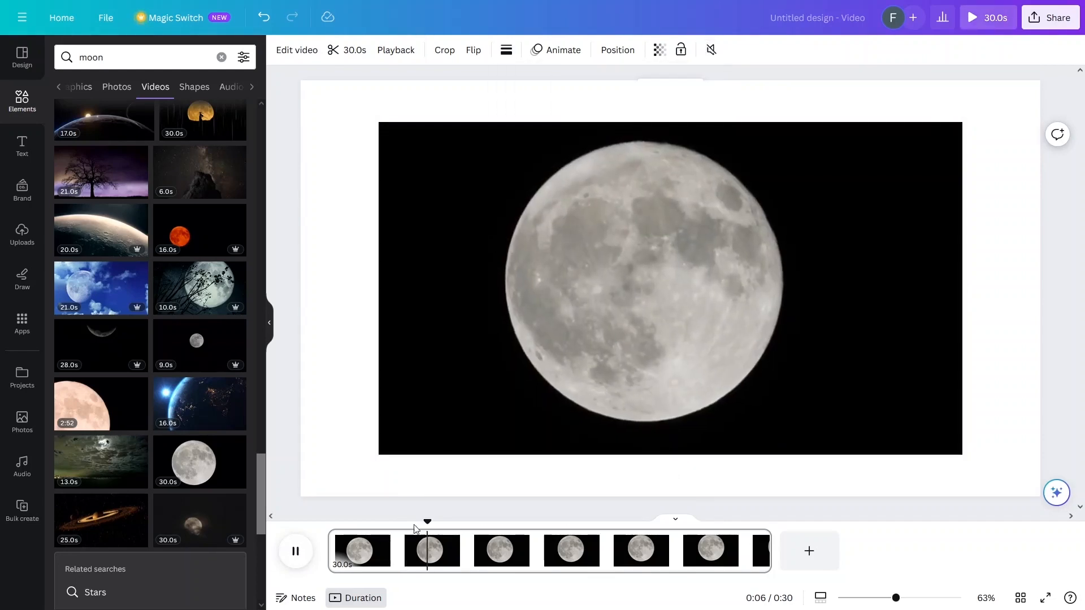
left_click_drag(435, 523, 622, 528)
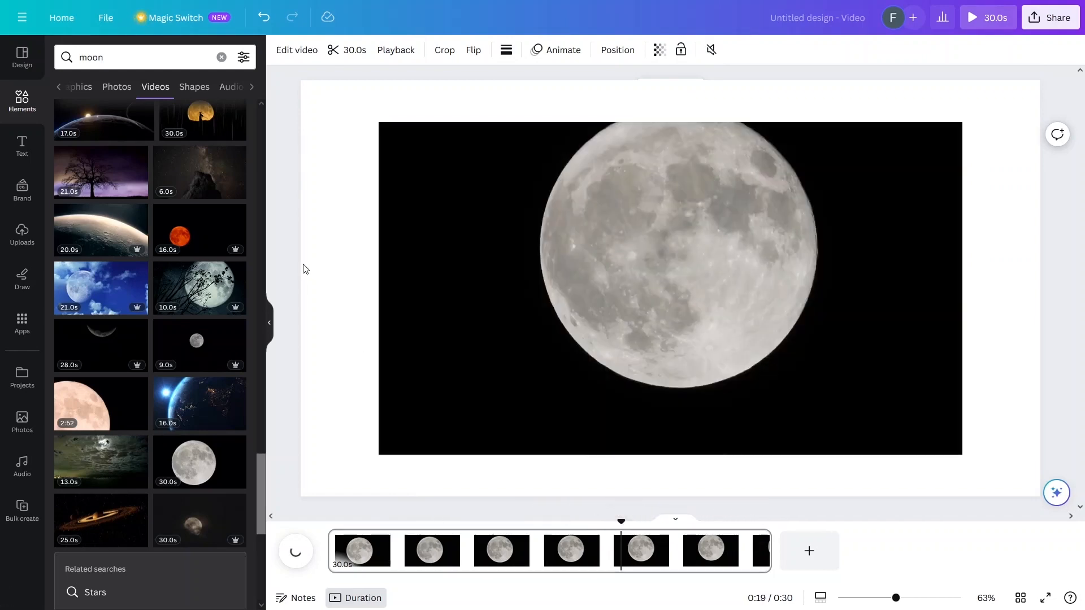
left_click_drag(492, 315, 371, 239)
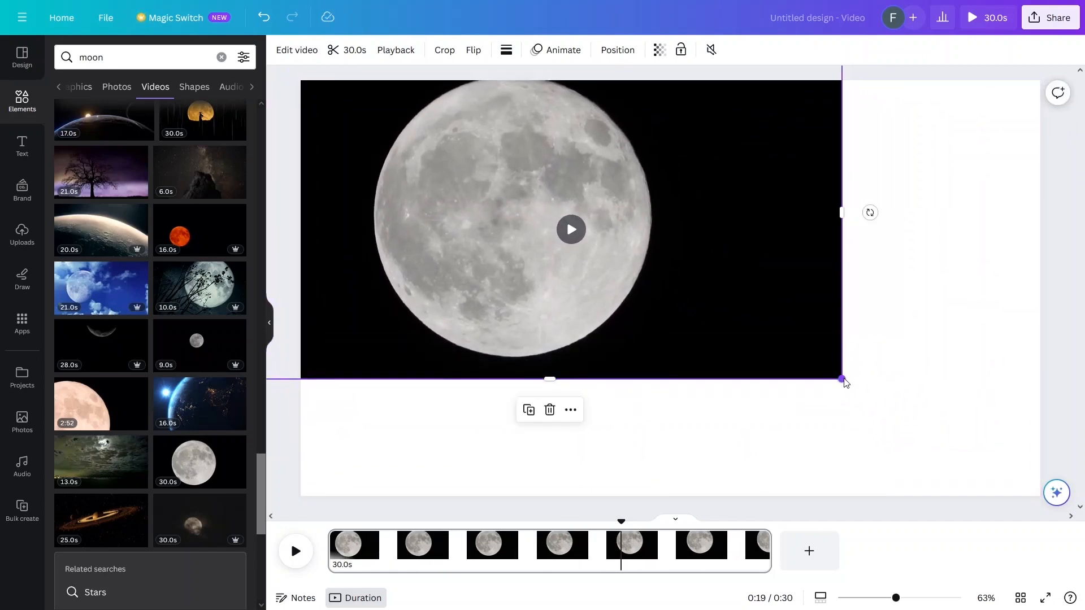
left_click_drag(841, 379, 1026, 582)
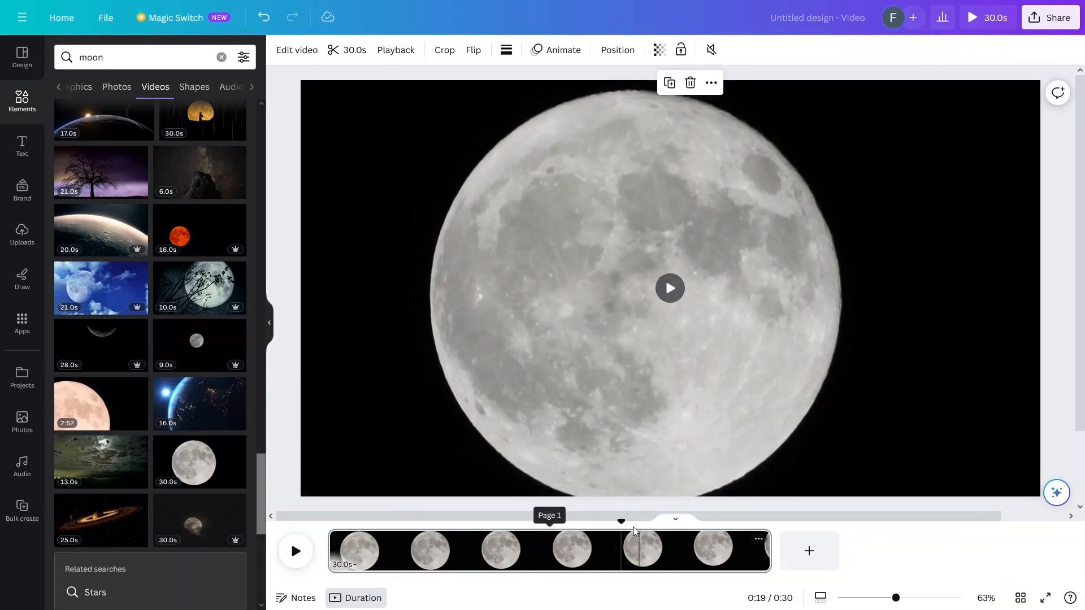
Shift the moon clip down and enlarge it to fill the page, with the moon's lower part cut off by the bottom edge.
left_click_drag(593, 230, 573, 392)
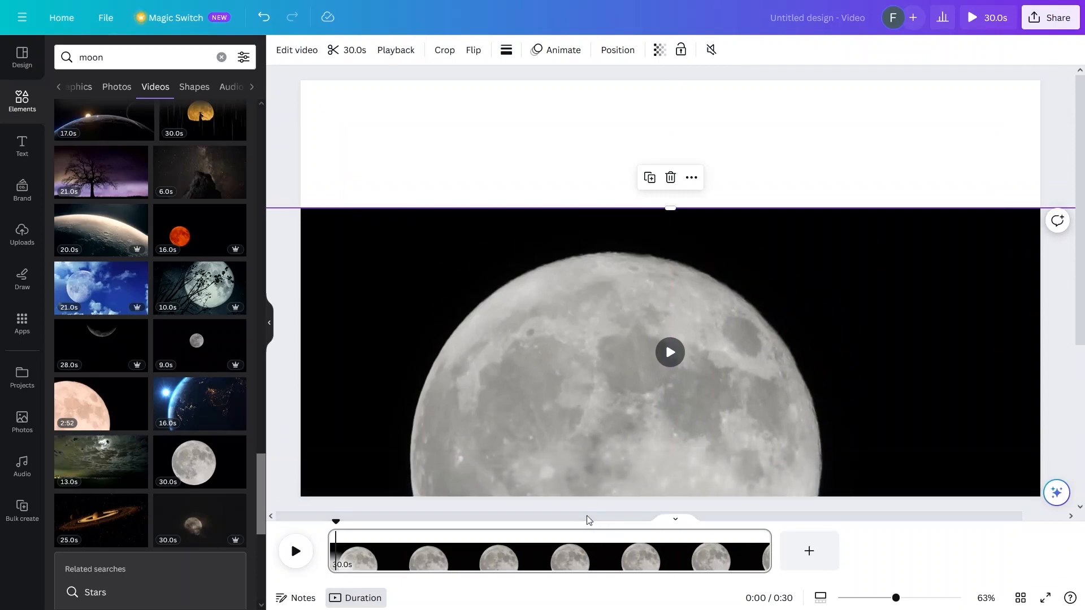
left_click_drag(586, 516, 721, 516)
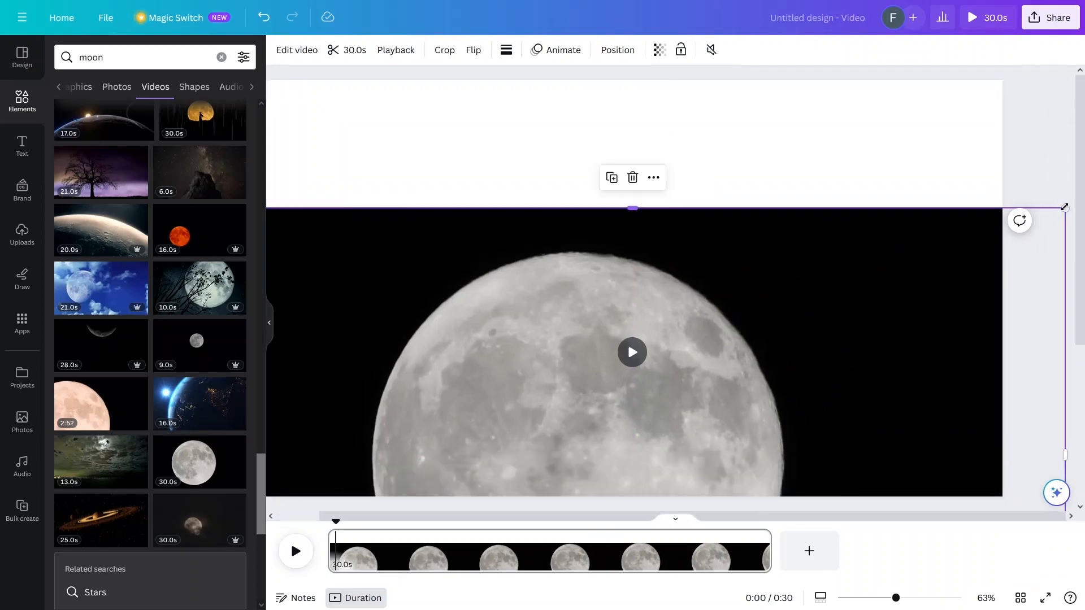
left_click_drag(1067, 209, 1084, 104)
left_click_drag(685, 156, 700, 84)
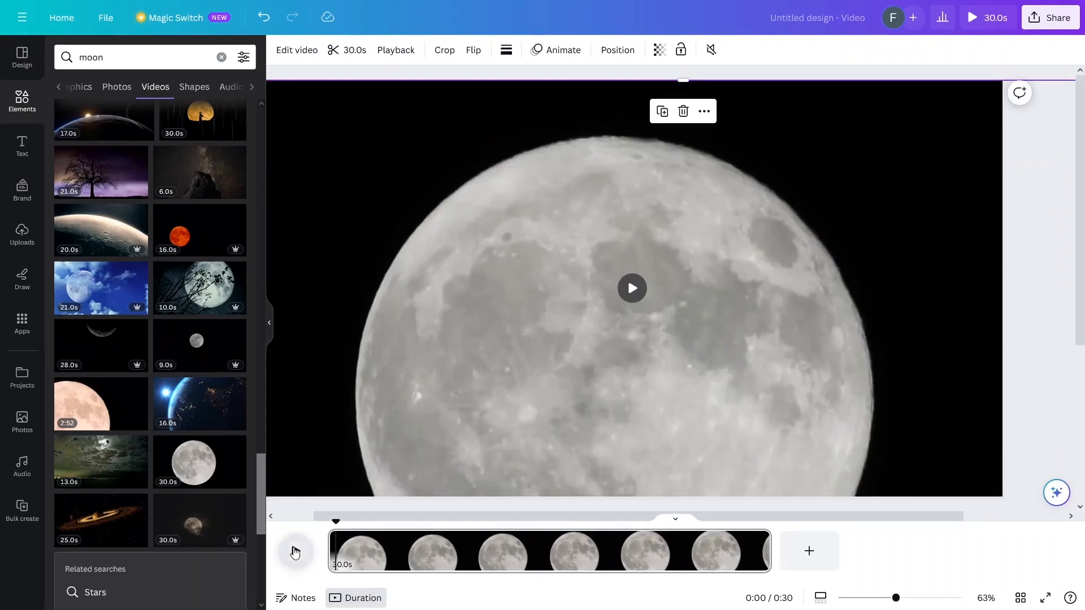
Preview the start of the moon clip and set its transparency to 27.
left_click(295, 551)
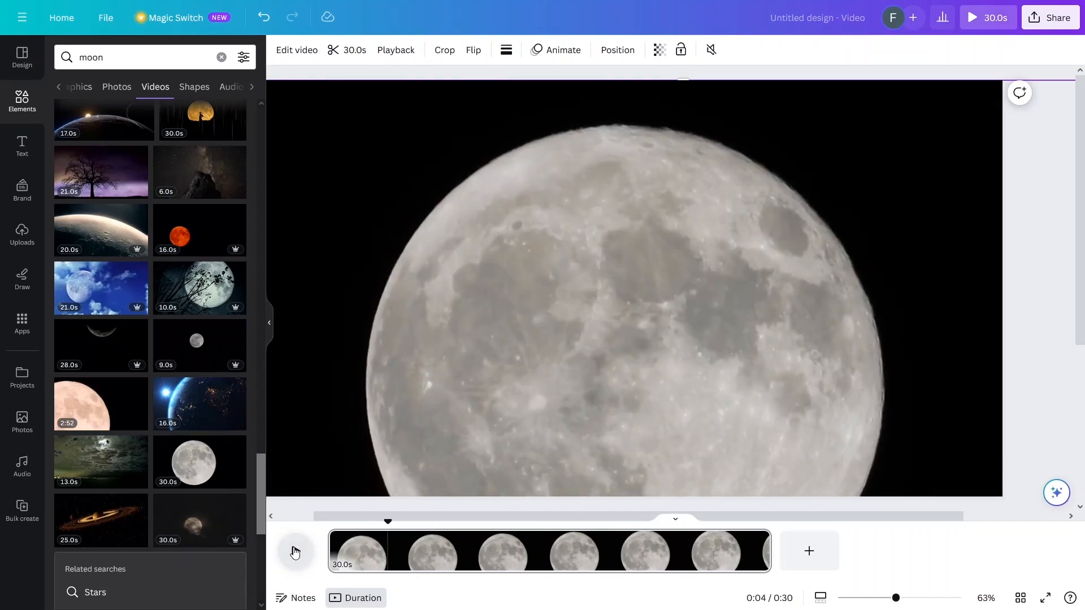
left_click(295, 552)
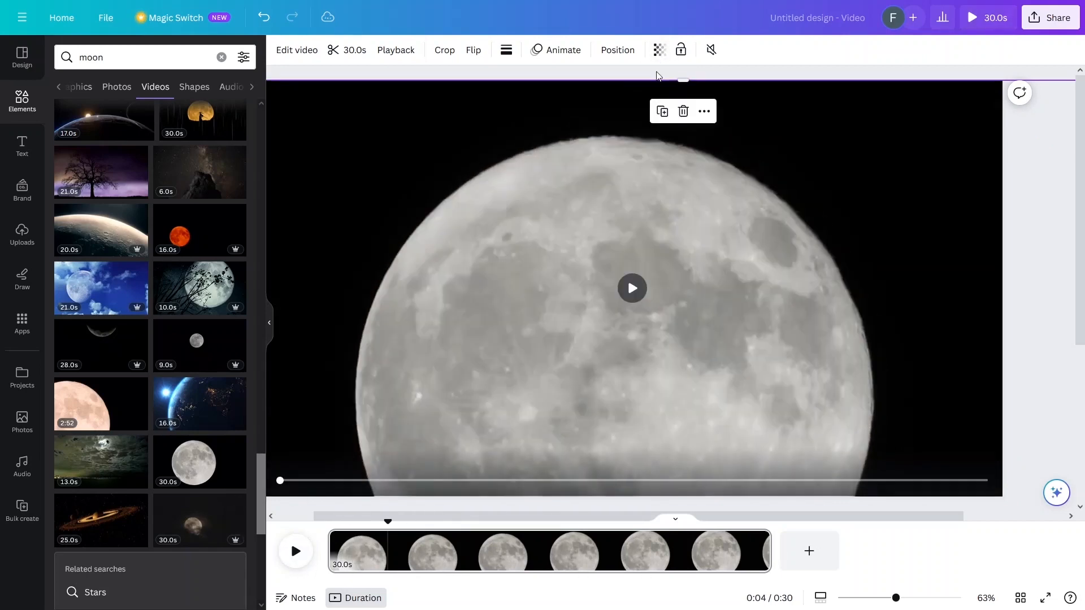
left_click(660, 52)
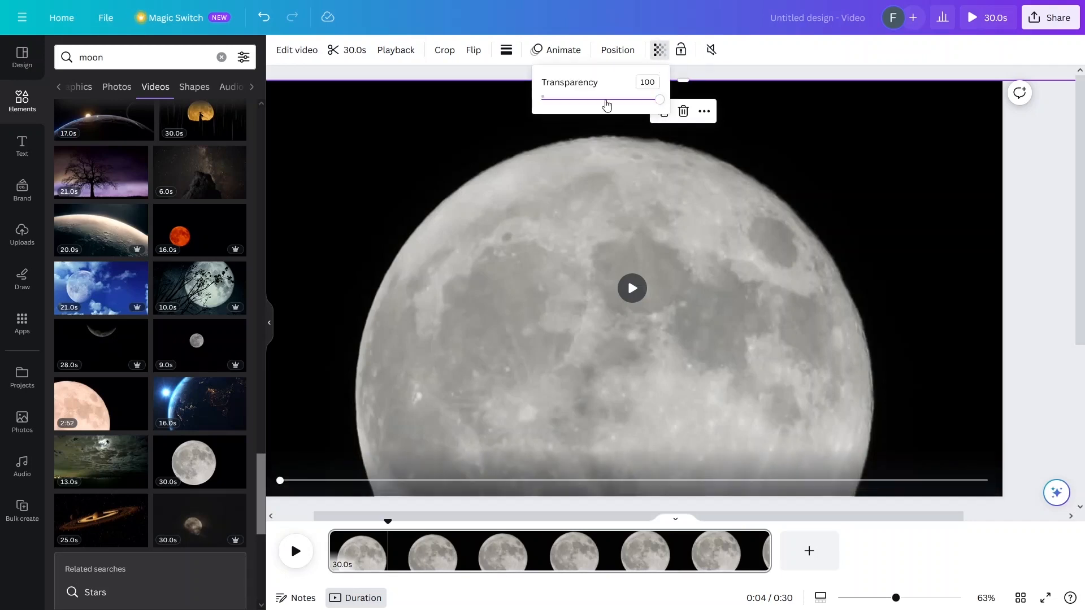
left_click_drag(643, 103, 574, 102)
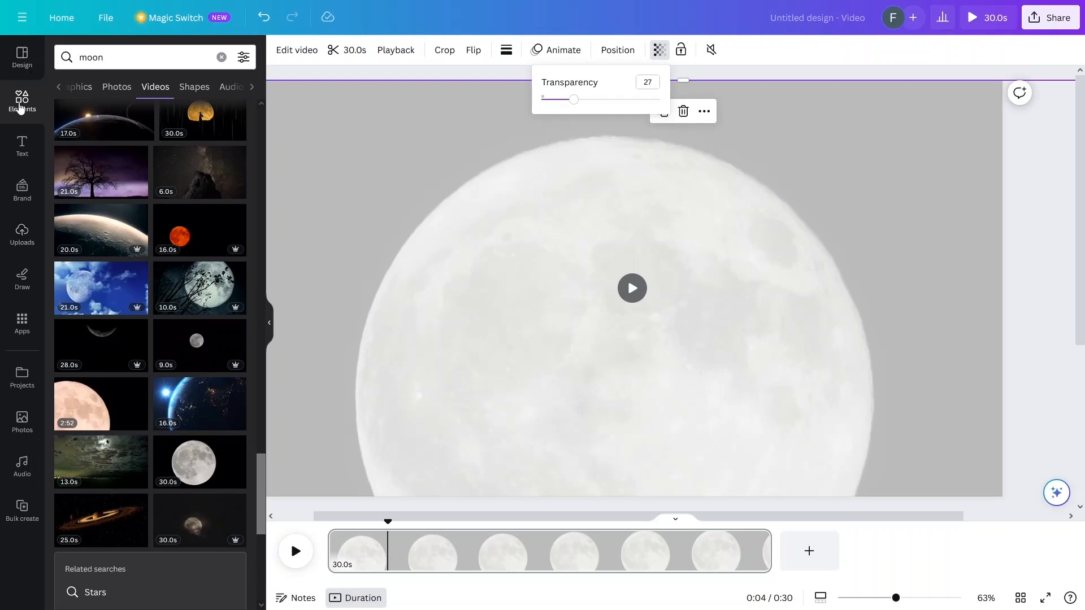
Search the elements for "tree" and limit the results to graphics.
left_click(20, 104)
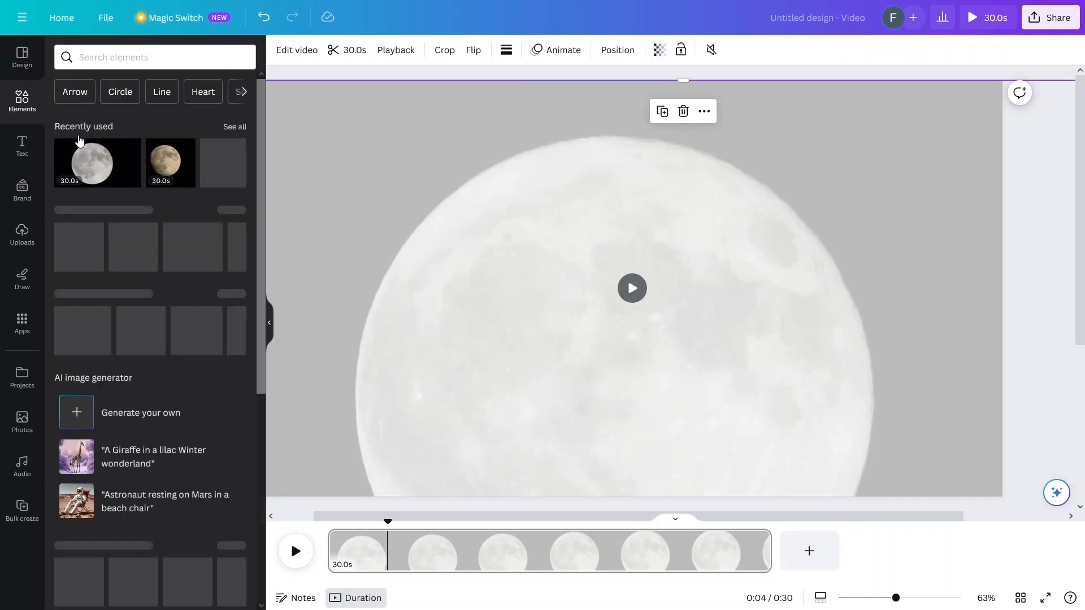
left_click(112, 59)
type("tree")
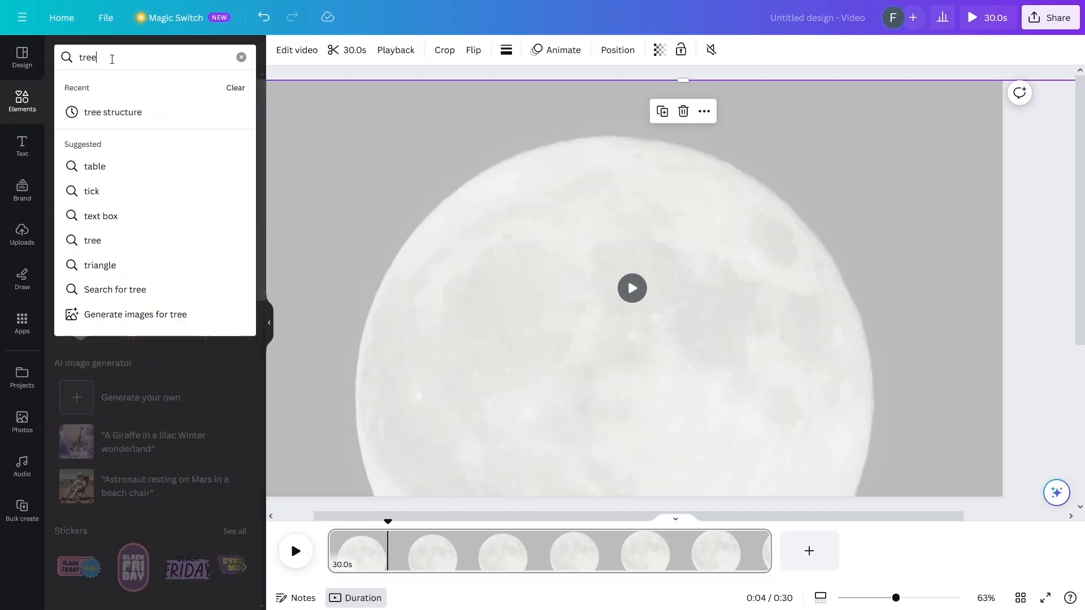
key("Return")
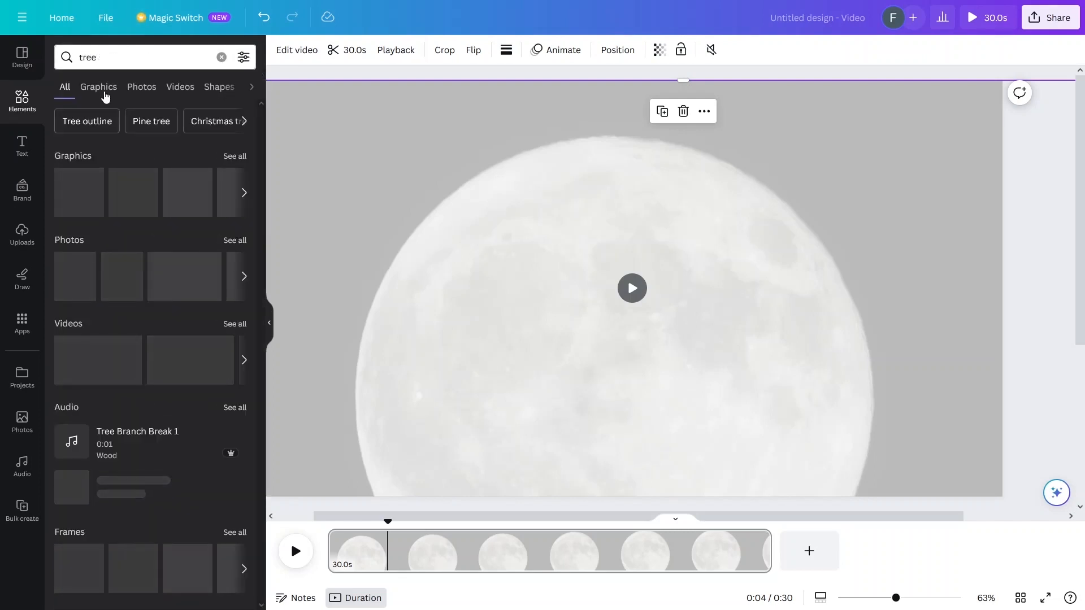
left_click(110, 91)
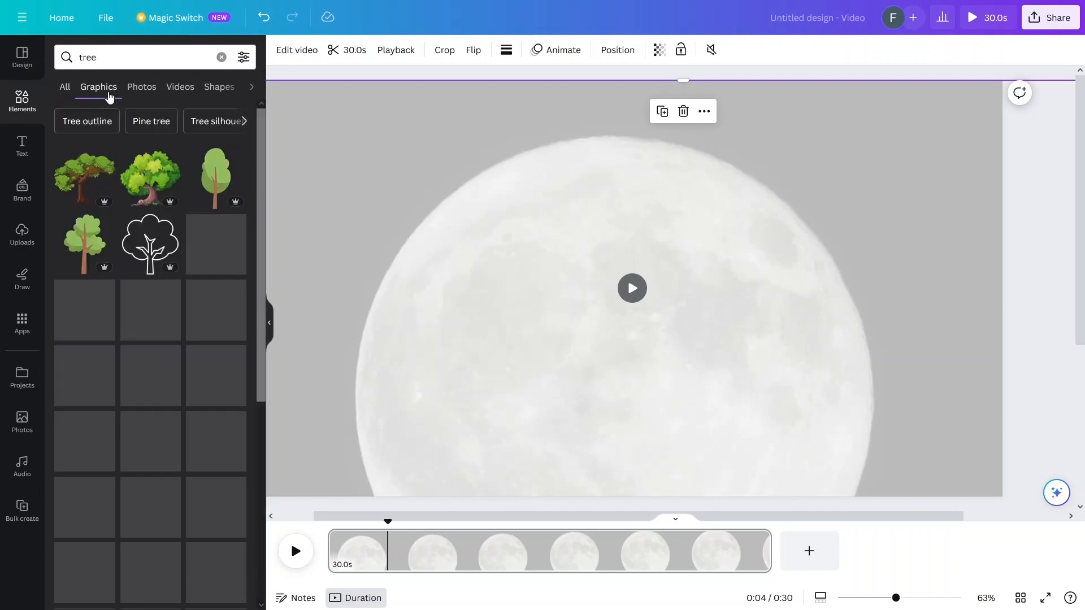
Insert the bare black tree graphic, shrink it and stand it on the page's bottom edge in front of the moon.
scroll(158, 256, "down", 5)
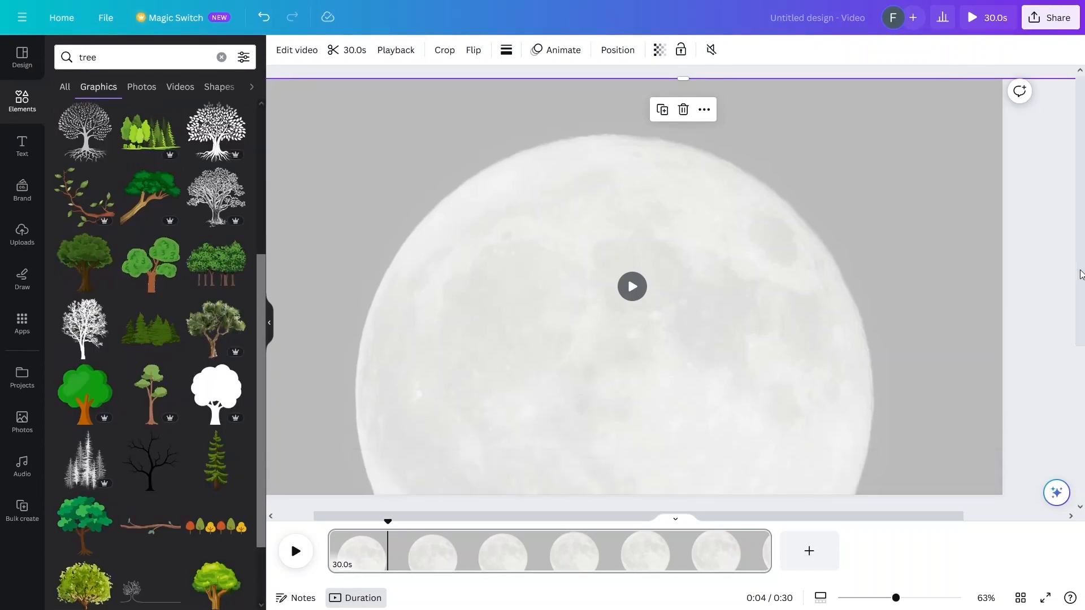
left_click_drag(1082, 266, 1082, 285)
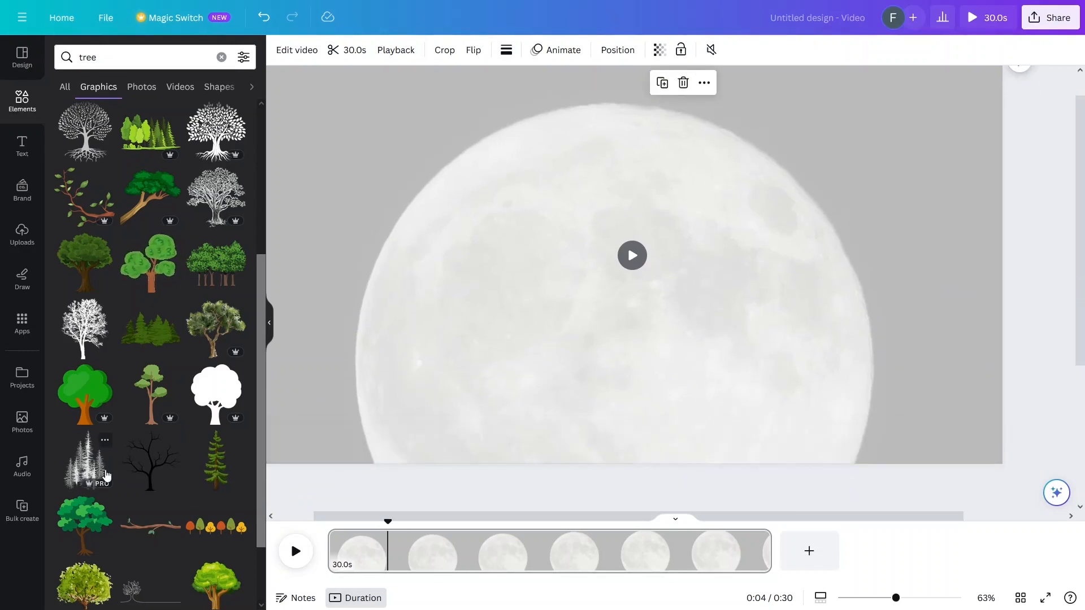
left_click(202, 478)
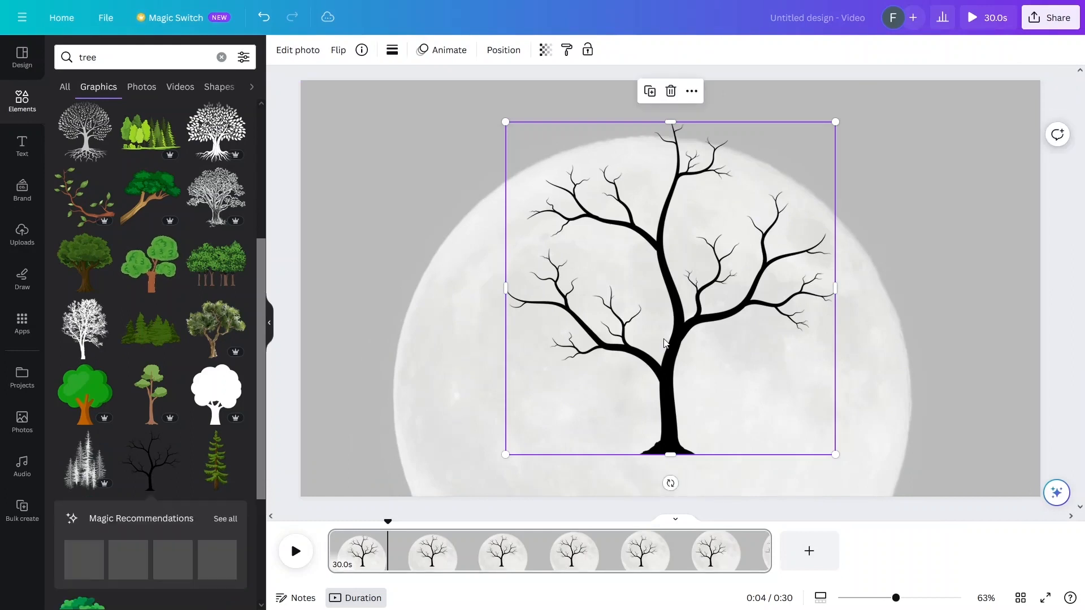
left_click_drag(666, 342, 662, 378)
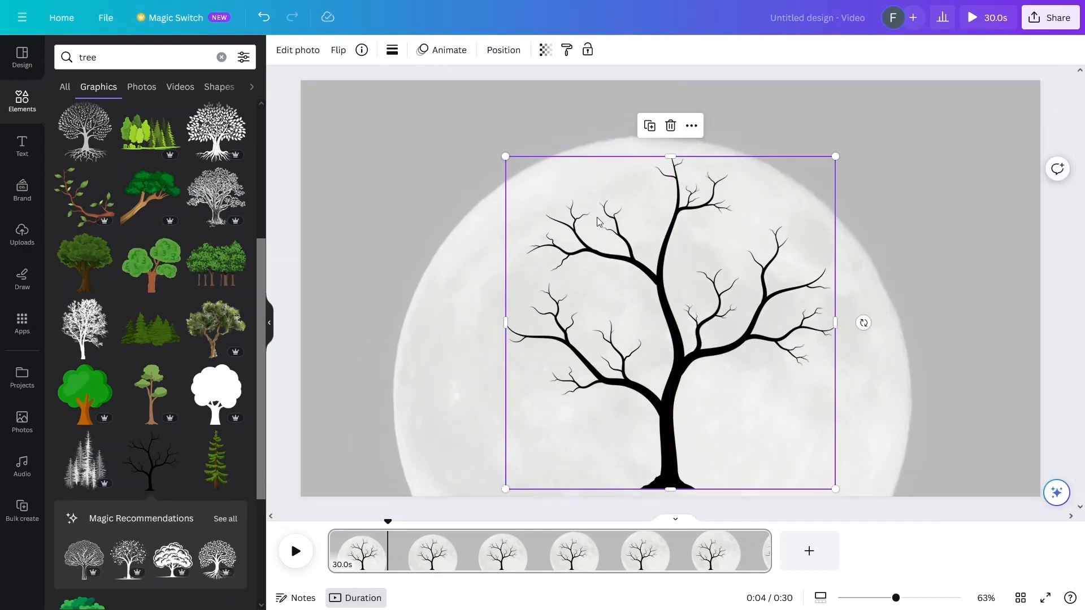
left_click_drag(506, 157, 727, 381)
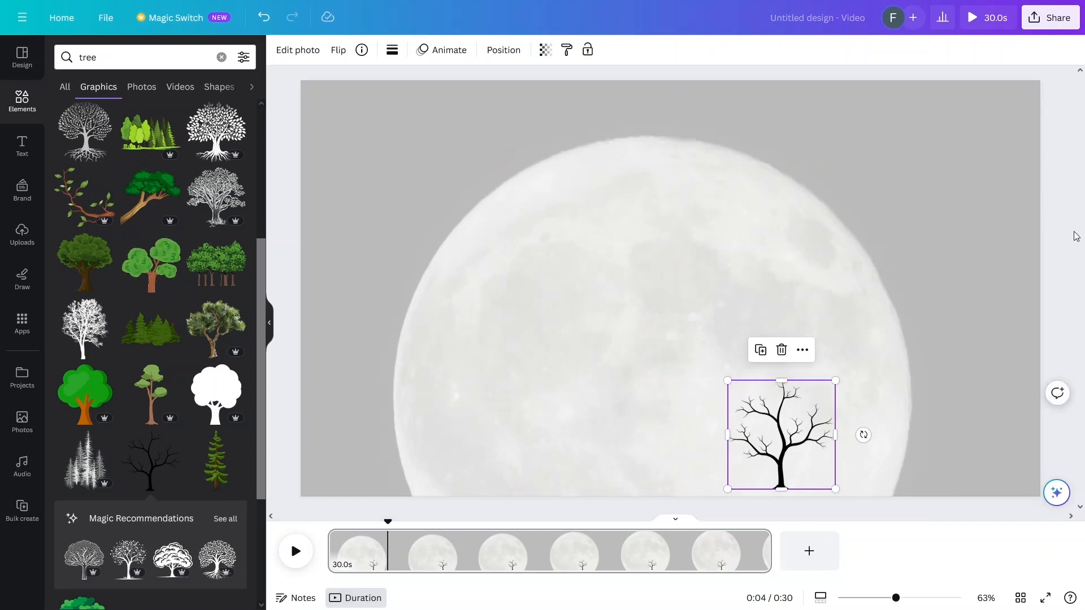
left_click_drag(789, 424, 782, 434)
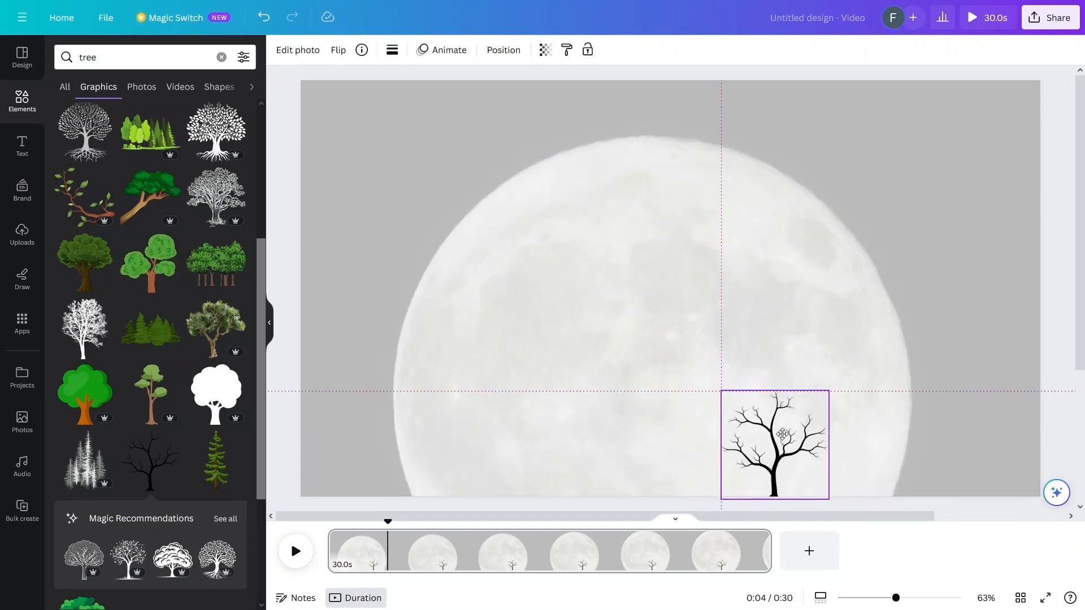
left_click_drag(722, 391, 681, 370)
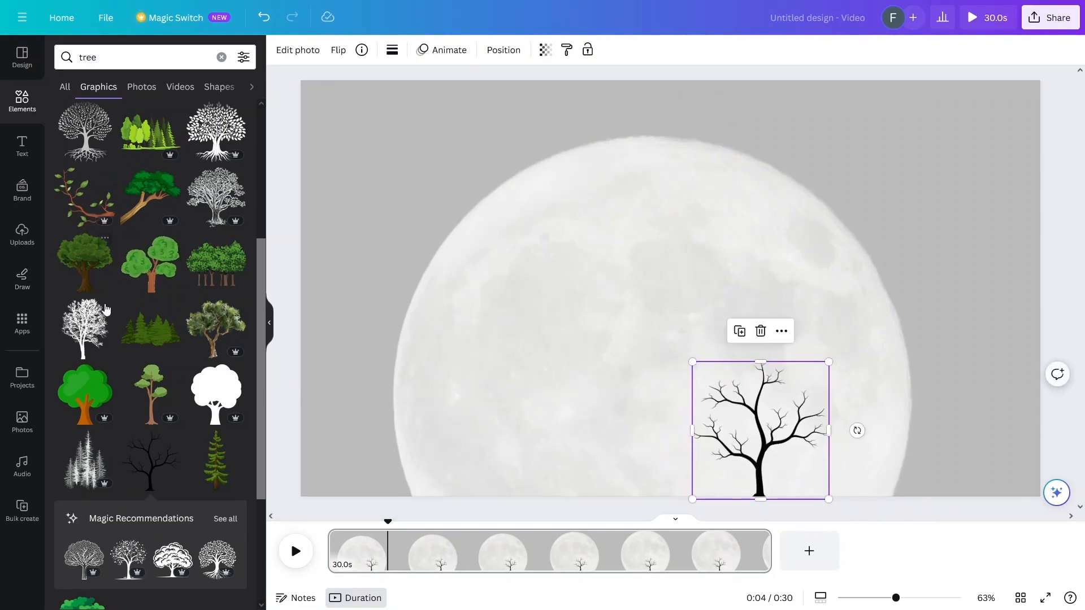
Add the full-crowned tree silhouette small at the page's lower left and move the bare tree to the lower-right edge.
left_click(78, 328)
left_click_drag(624, 281, 411, 387)
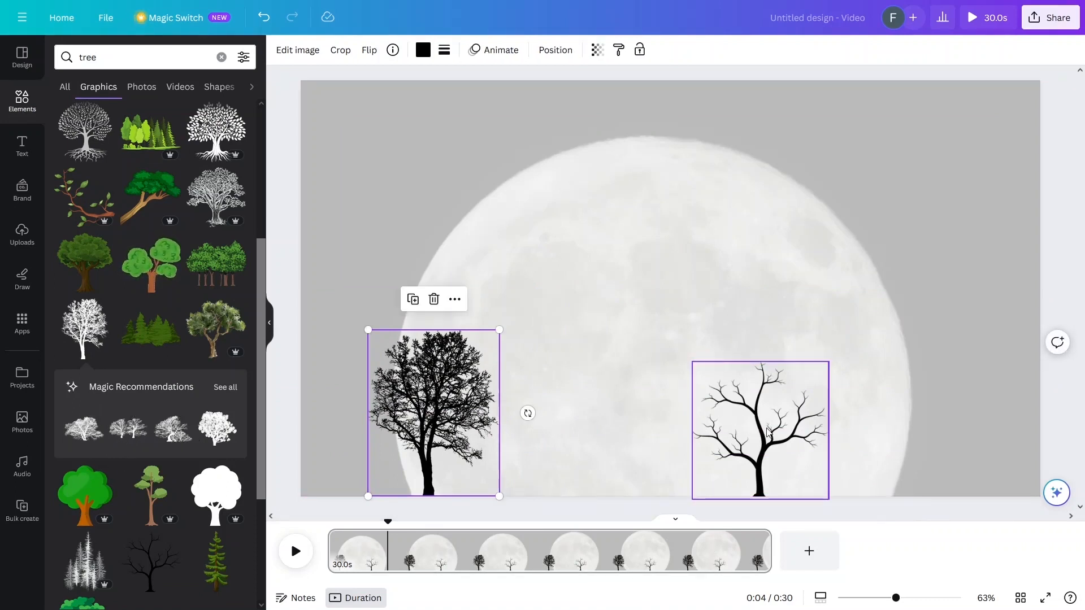
left_click(830, 425)
left_click_drag(830, 426, 985, 435)
Search the elements for "bench".
left_click(22, 102)
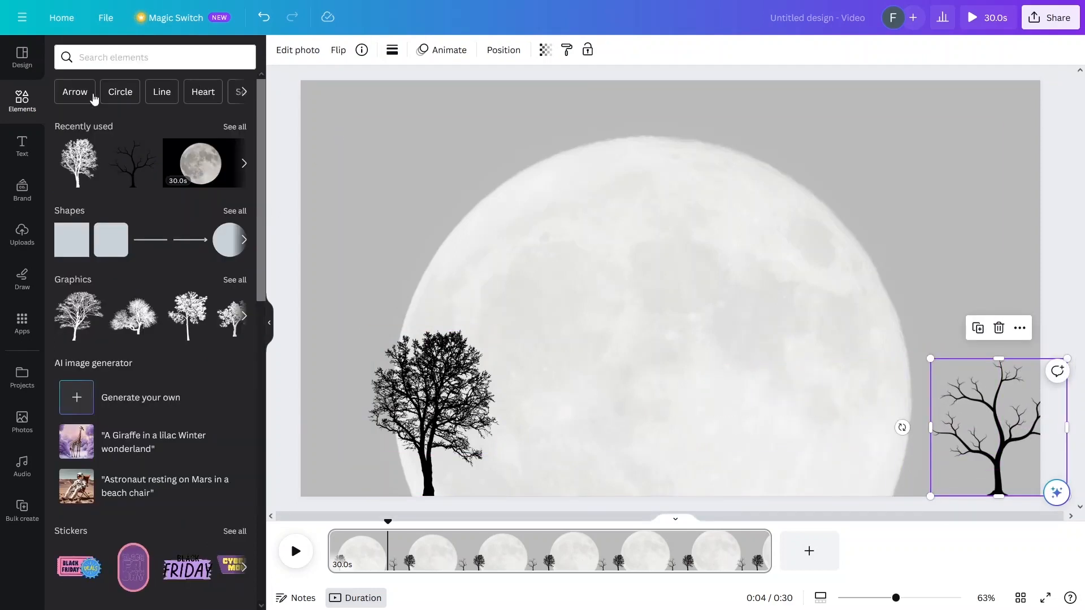
left_click(144, 59)
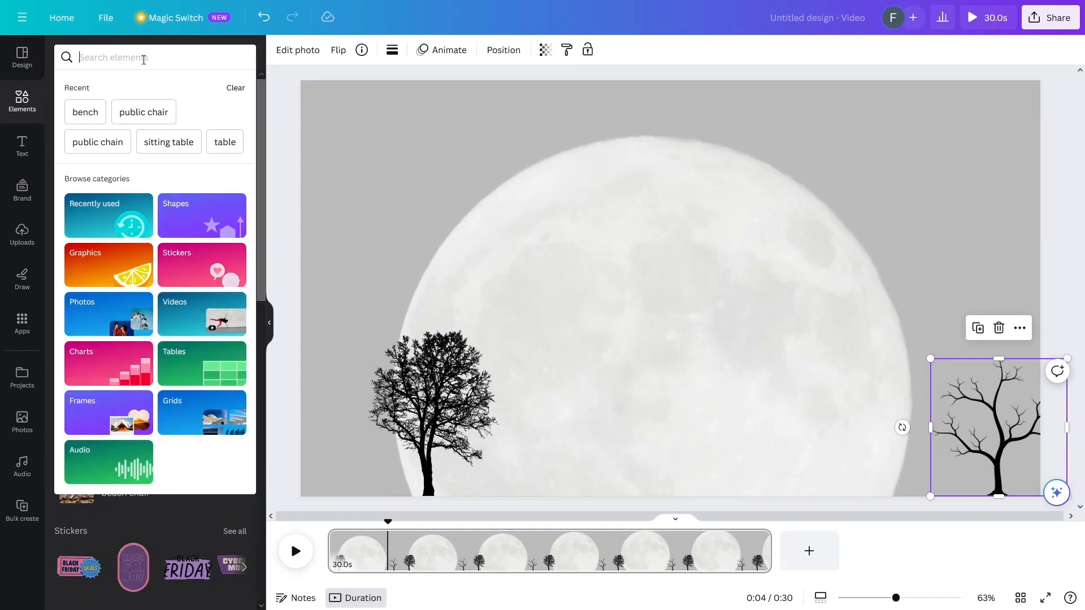
type("bench")
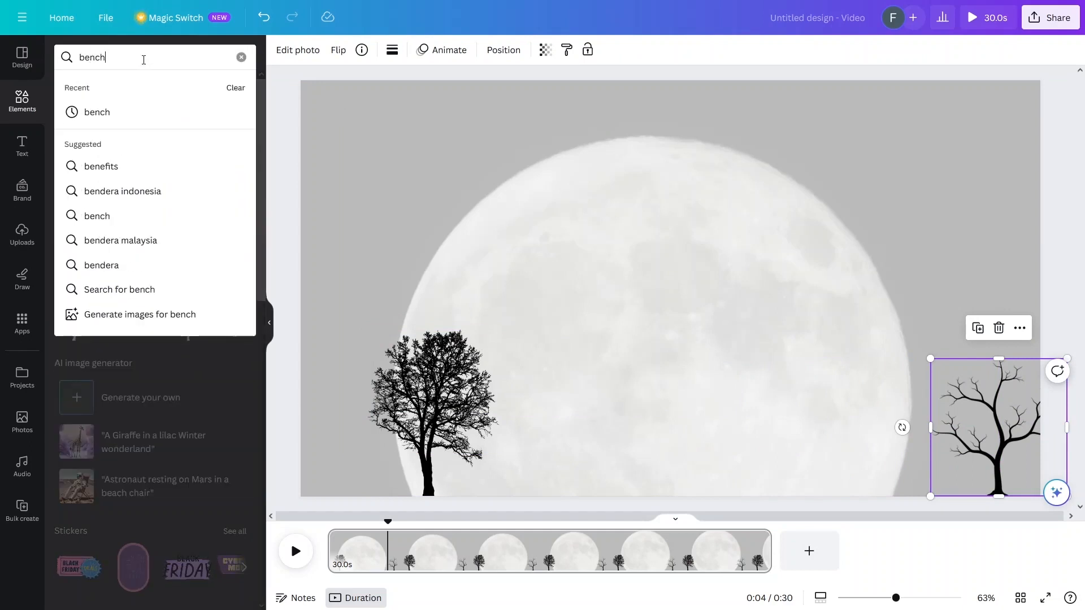
key("Return")
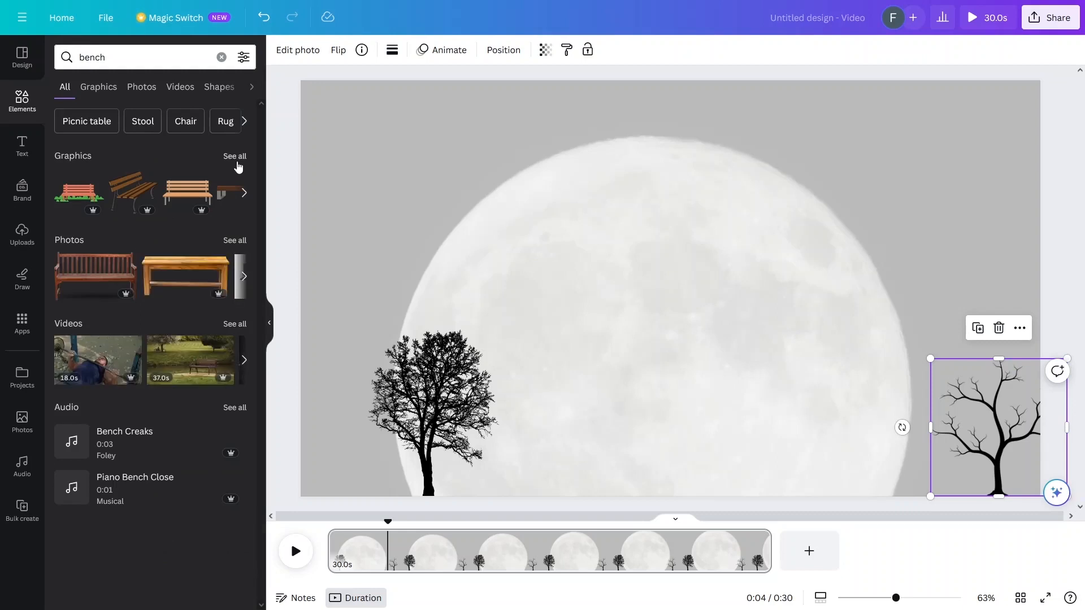
Insert the black park bench graphic, shrink it and stand it on the page's bottom edge beside the full-crowned tree.
left_click(235, 156)
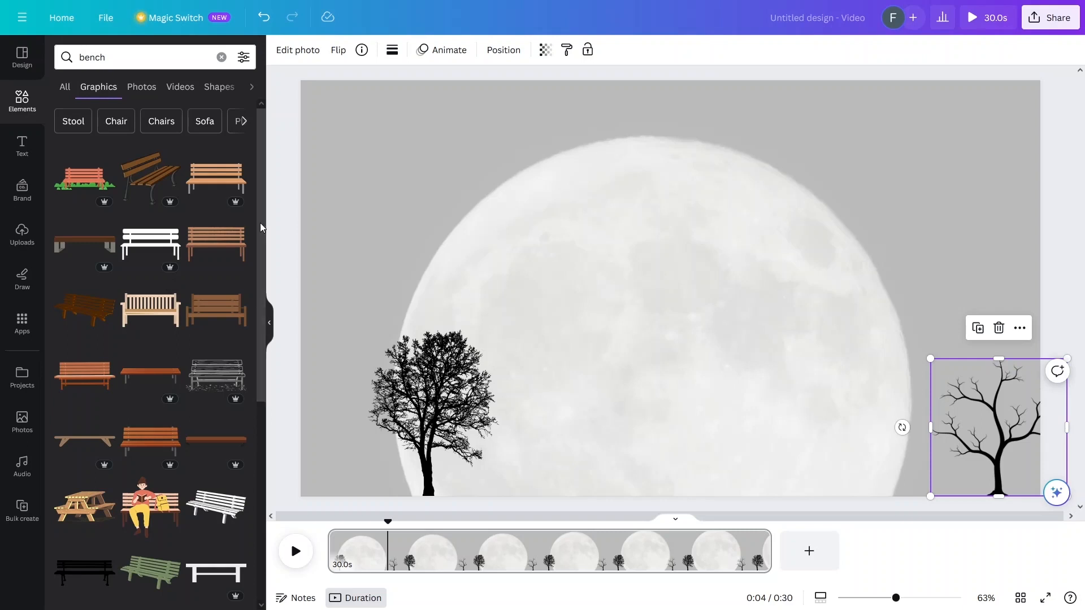
left_click_drag(260, 223, 256, 391)
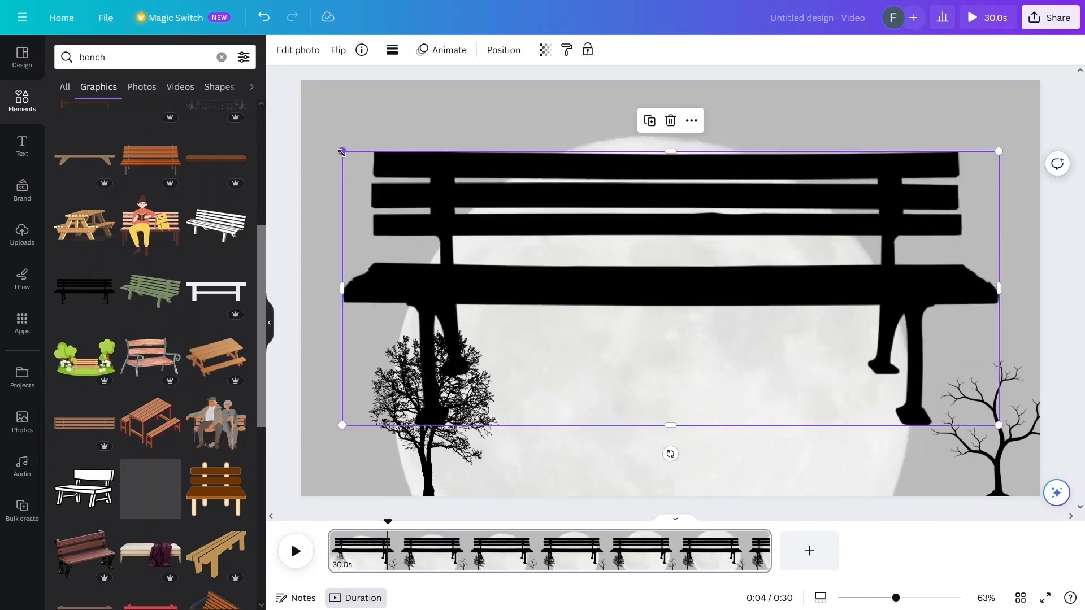
left_click_drag(342, 151, 877, 313)
left_click_drag(885, 390, 514, 474)
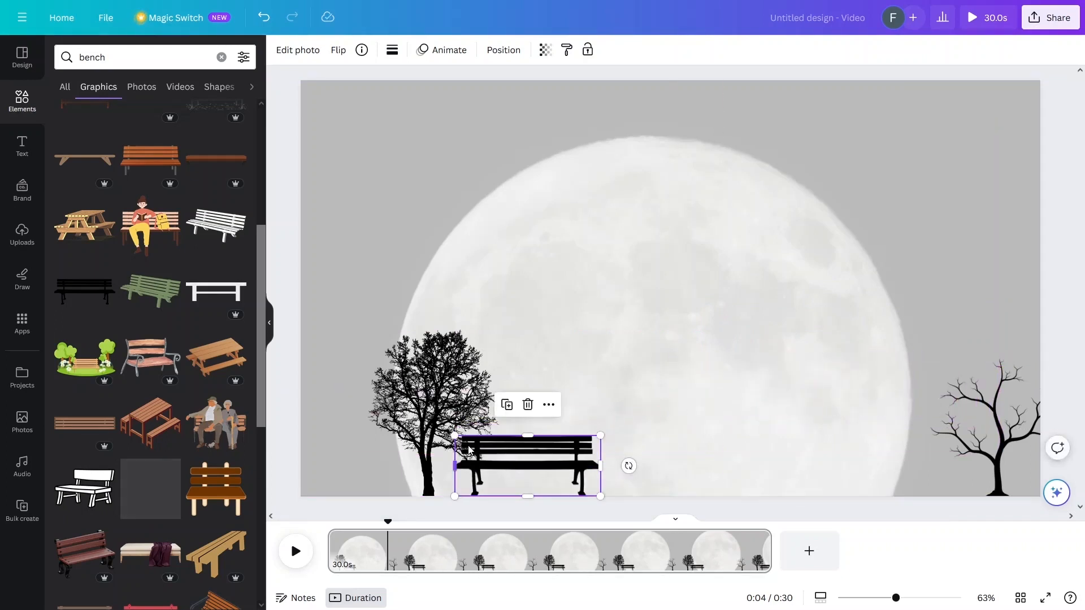
left_click_drag(456, 435, 501, 479)
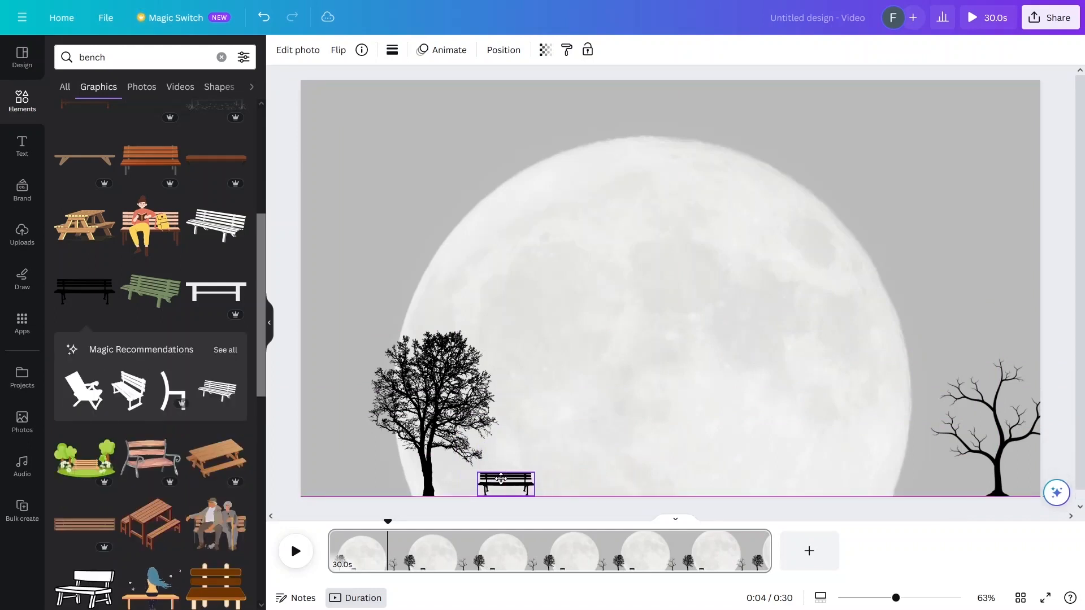
left_click(287, 342)
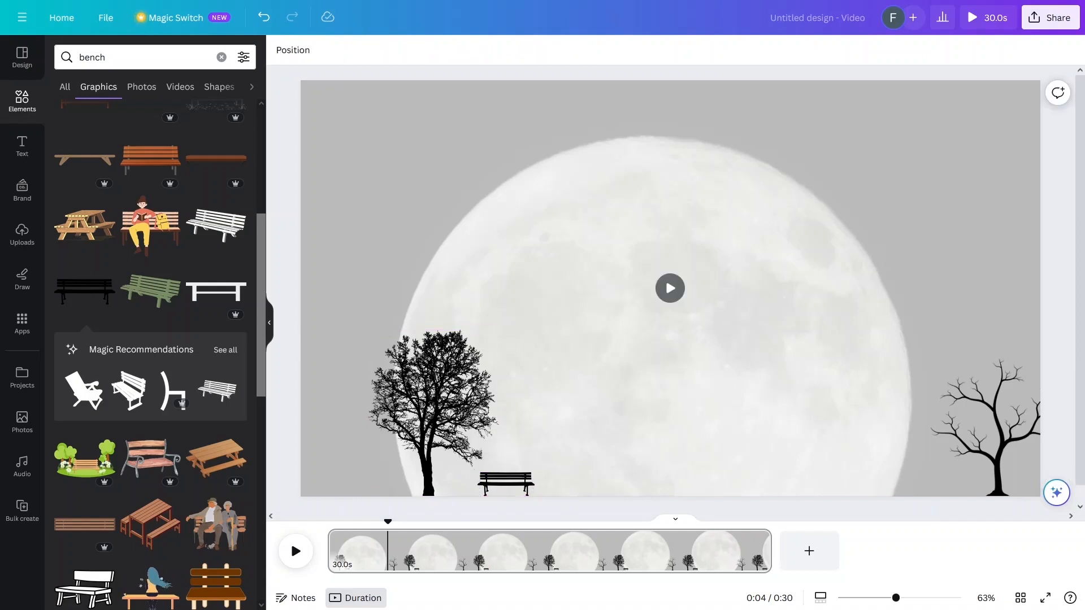
Search the graphics for "birds".
left_click(119, 58)
type("birds")
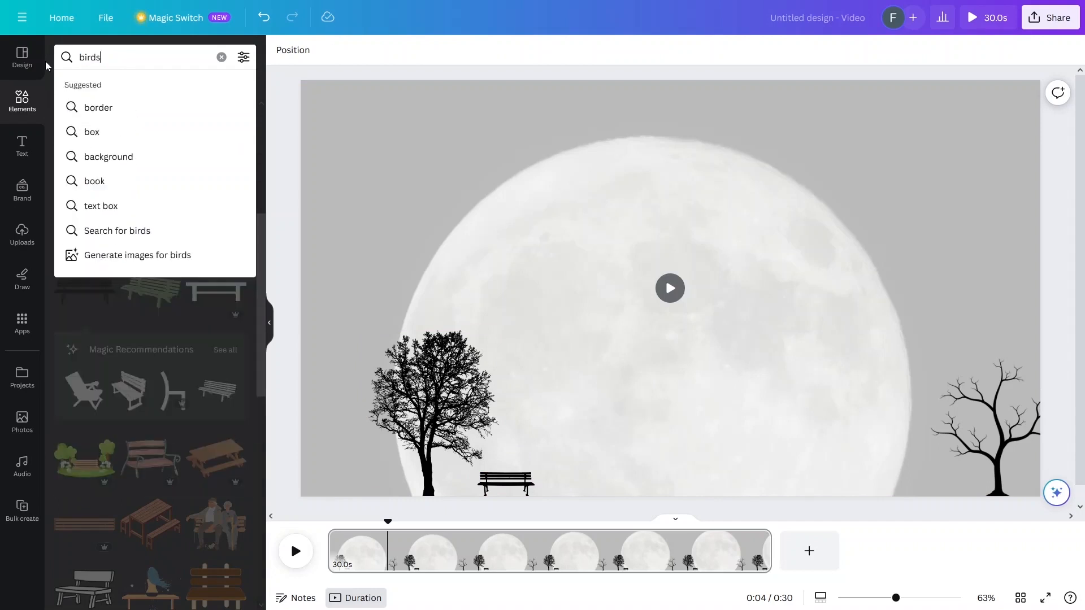
key("Return")
Insert the graphic of four curved-wing birds, shrink it and place it over the moon near the full-crowned tree.
scroll(204, 429, "down", 2)
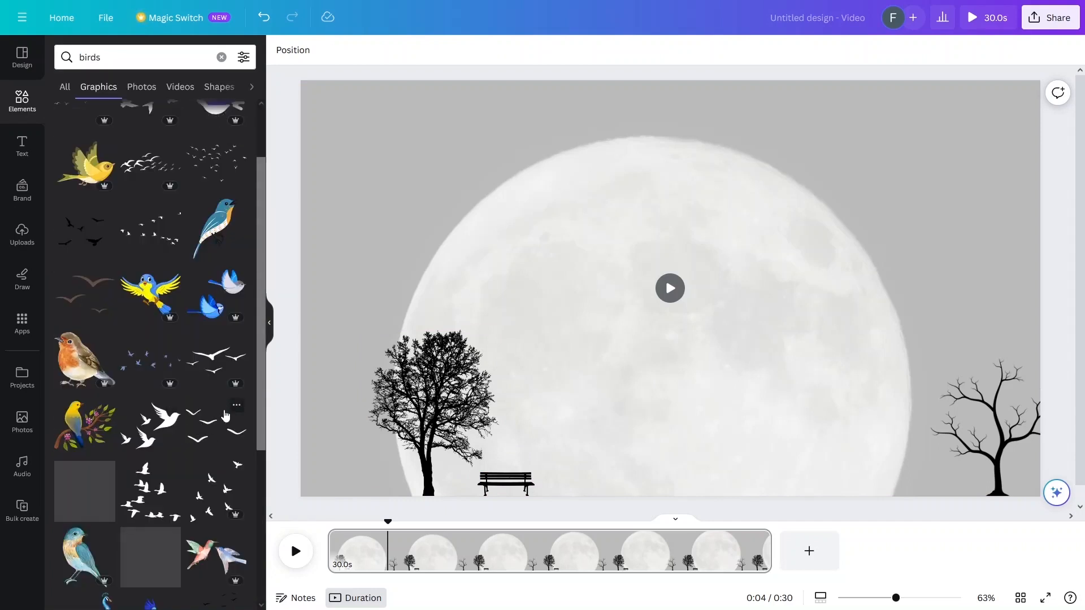
scroll(204, 424, "down", 1)
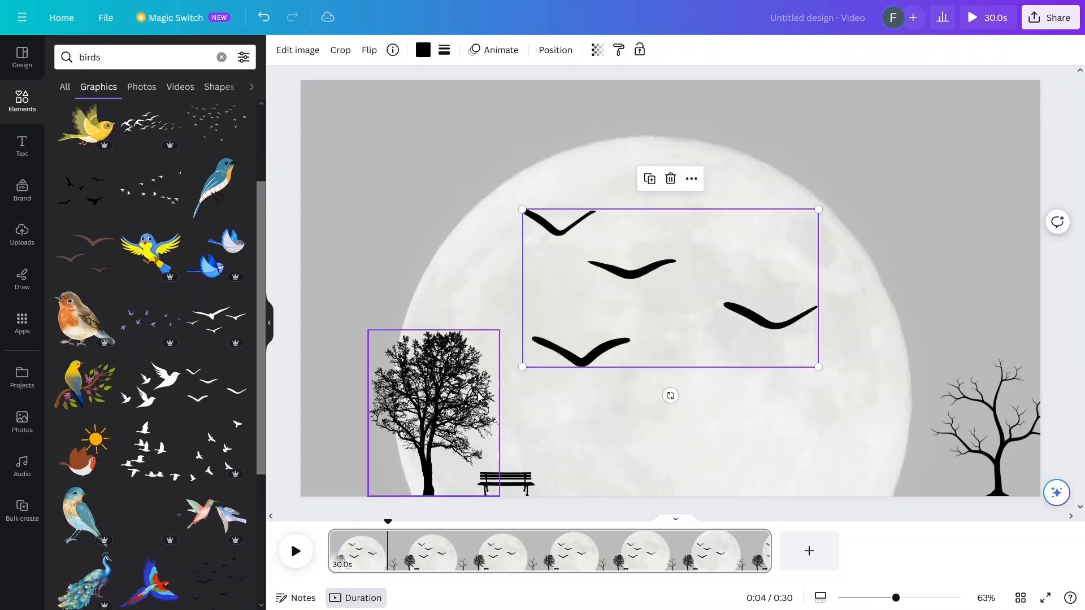
left_click_drag(521, 208, 697, 303)
left_click_drag(747, 332, 570, 348)
Duplicate the curved-wing birds several times and spread the copies across the moon as a larger flock.
key("ctrl+d")
key("ctrl+v")
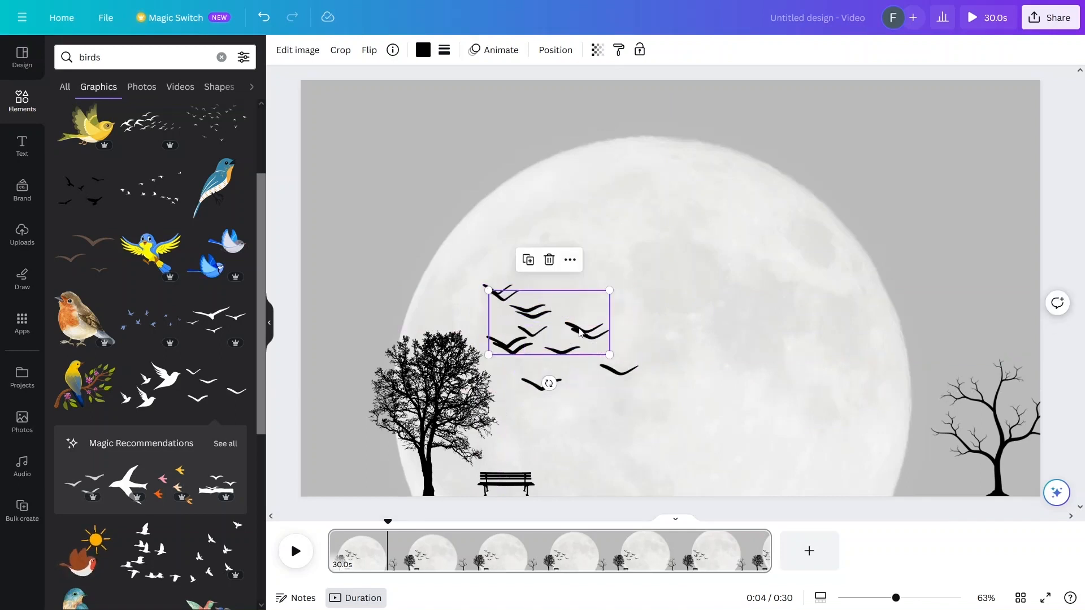
left_click_drag(580, 332, 638, 273)
key("ctrl+d")
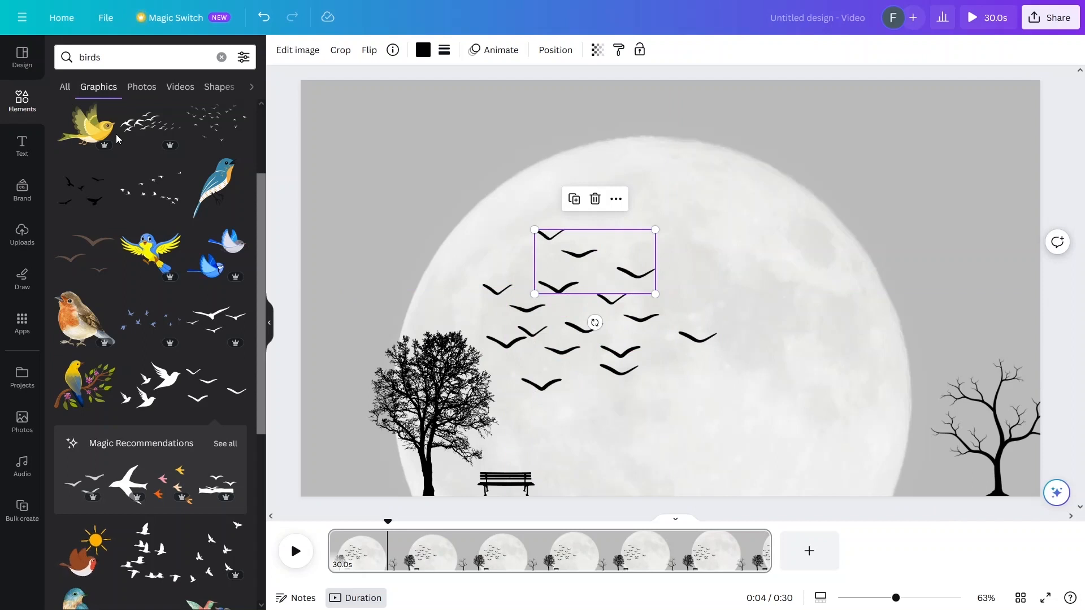
Insert the silhouette of three large flying birds, shrink it and place it at the moon's right edge near the bare tree.
scroll(117, 134, "down", 5)
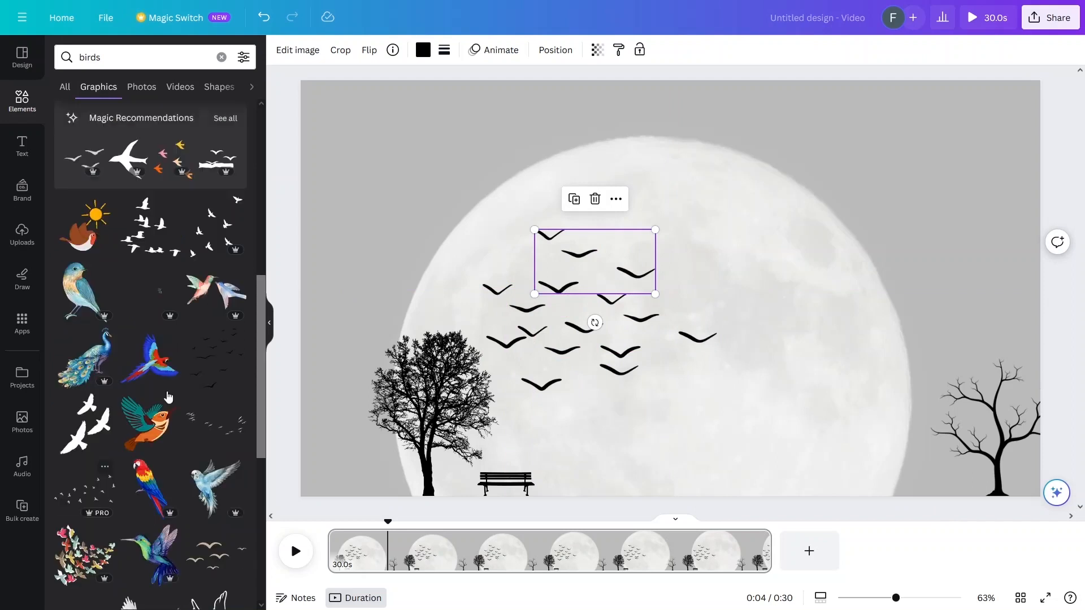
left_click(101, 428)
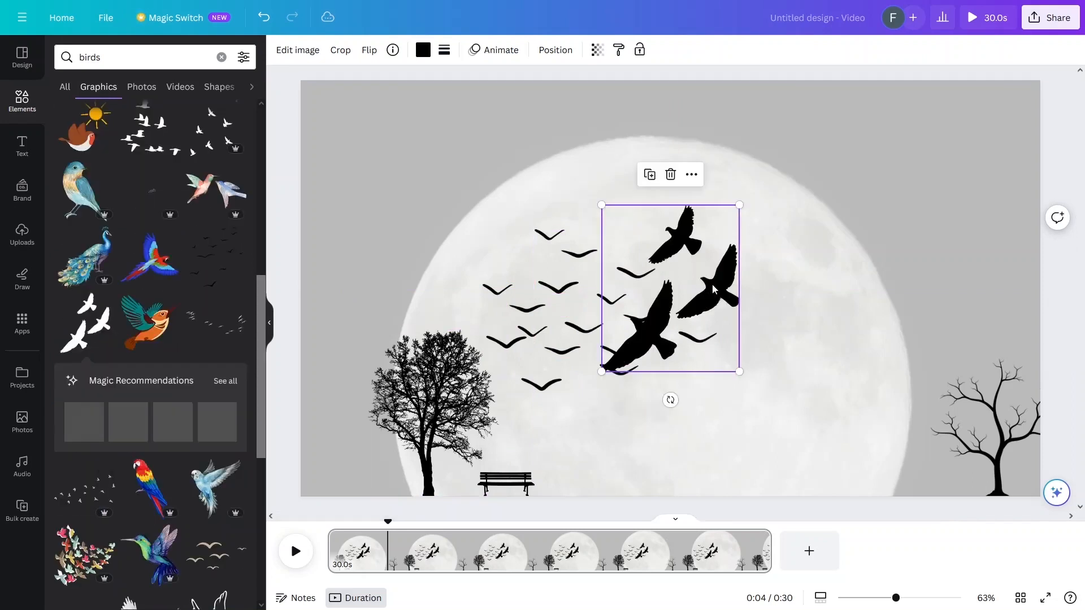
left_click_drag(695, 279, 902, 359)
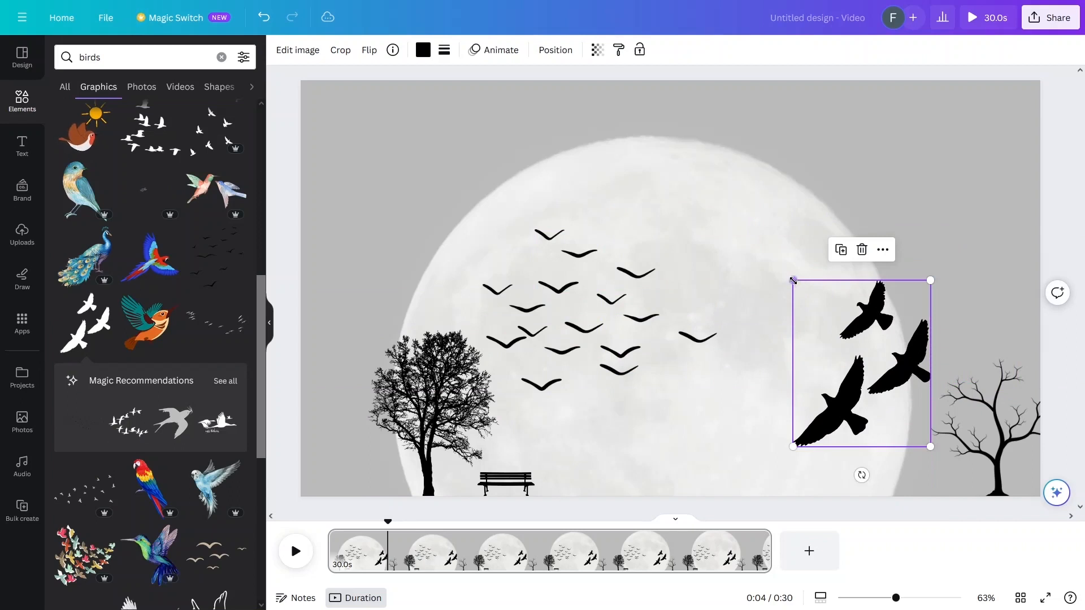
left_click_drag(794, 281, 870, 373)
left_click_drag(926, 418, 910, 366)
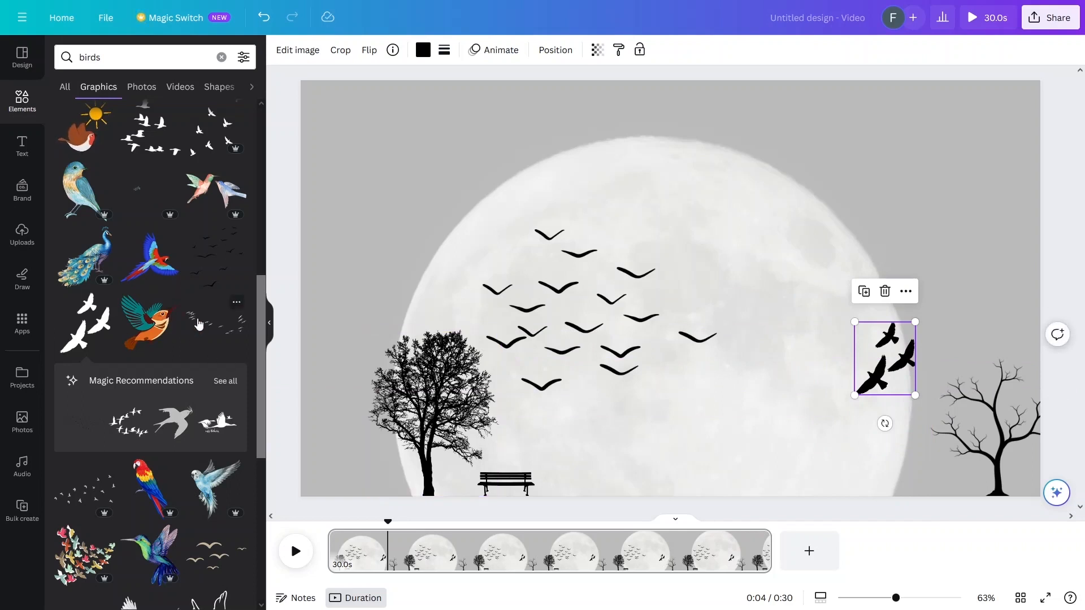
Insert the scattered flock of small flying birds and move it across the upper part of the moon.
left_click(216, 322)
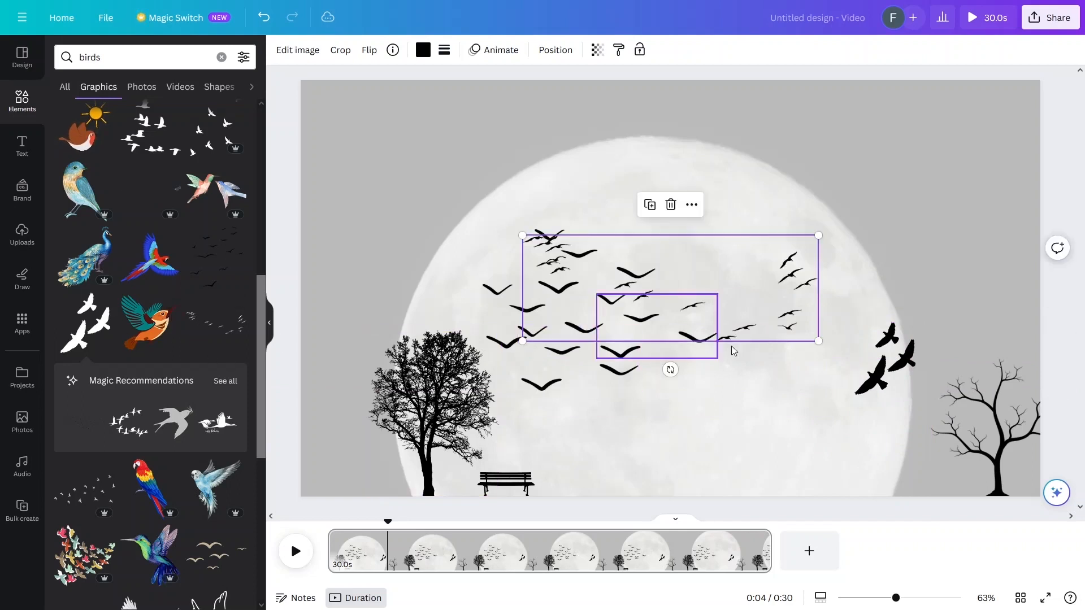
left_click_drag(758, 302, 689, 230)
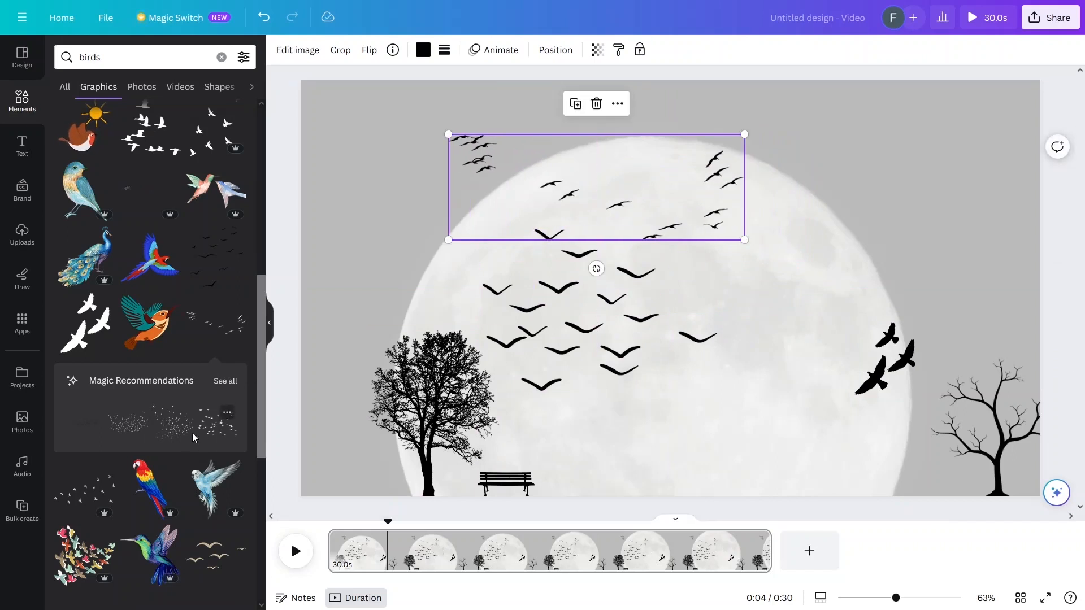
scroll(163, 355, "down", 4)
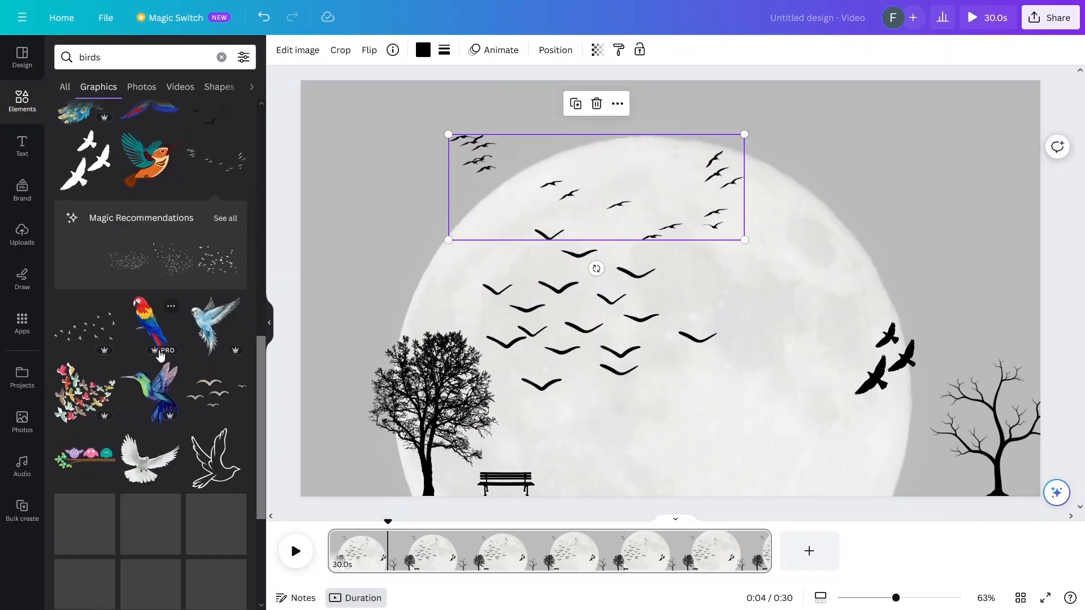
scroll(160, 408, "down", 1)
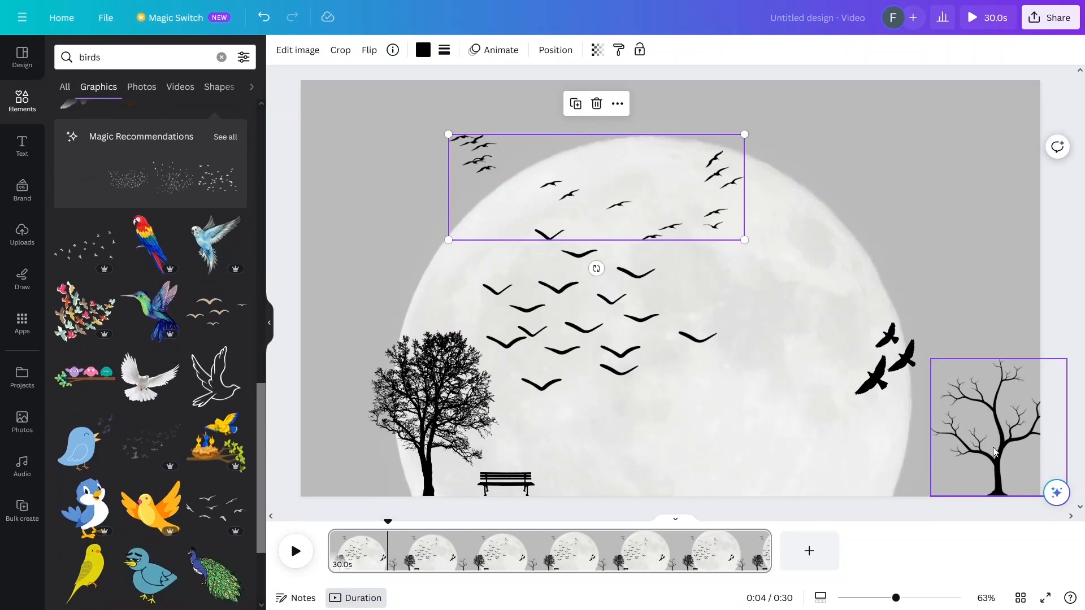
Move the bare tree inward onto the moon's lower-right edge and reposition the three large birds just above it.
left_click_drag(995, 453, 900, 450)
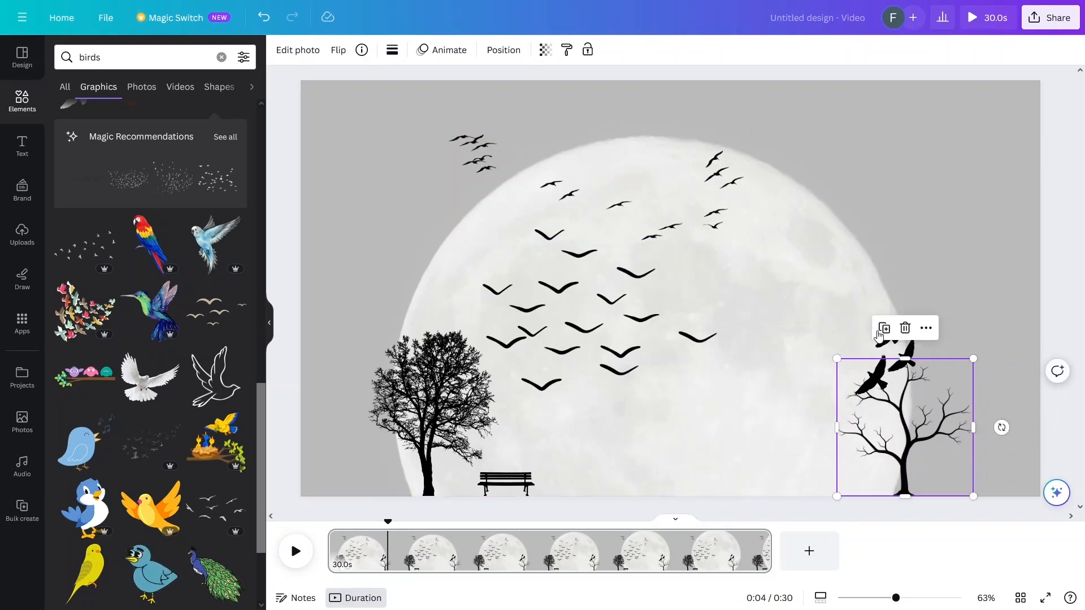
left_click(931, 295)
left_click_drag(889, 333, 863, 303)
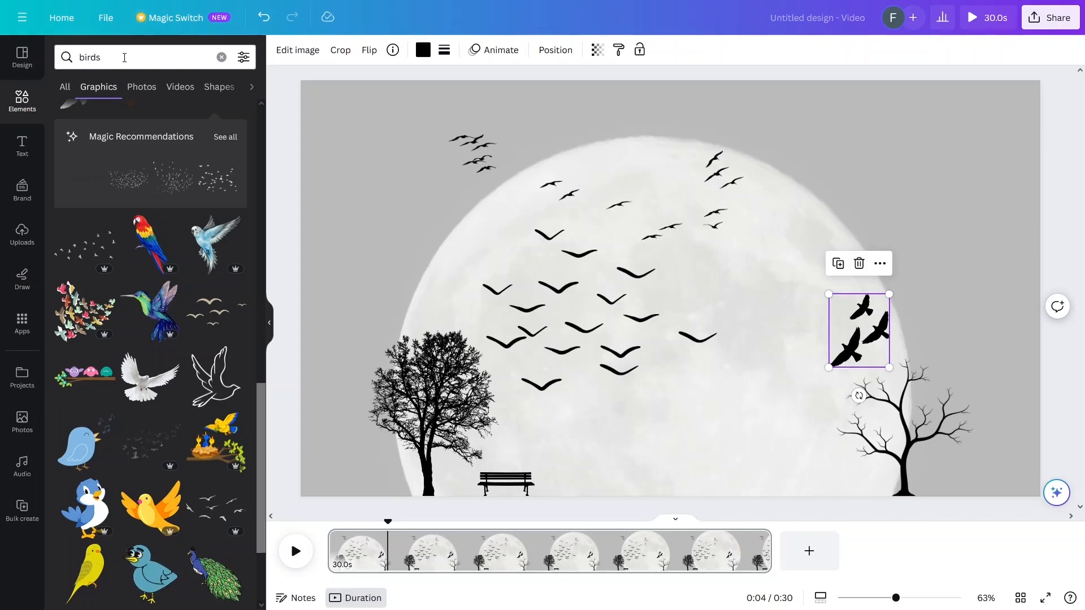
Search the graphics for "owl".
left_click(71, 60)
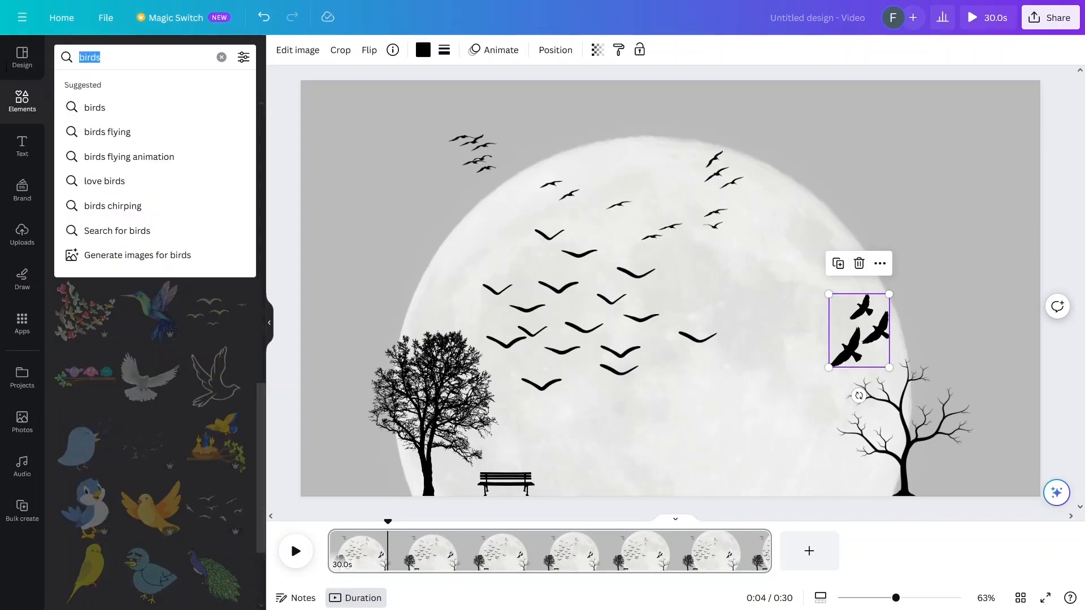
type("owl")
left_click(88, 108)
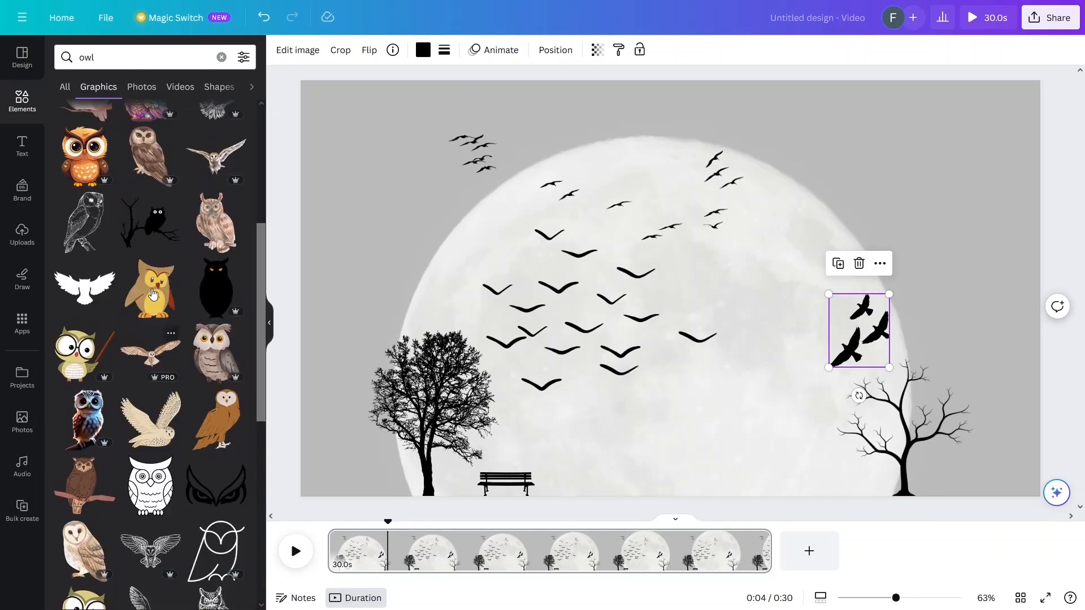
Insert the black owl-on-a-branch graphic, move it over the bare tree and shrink it to fit within the crown.
scroll(213, 286, "down", 3)
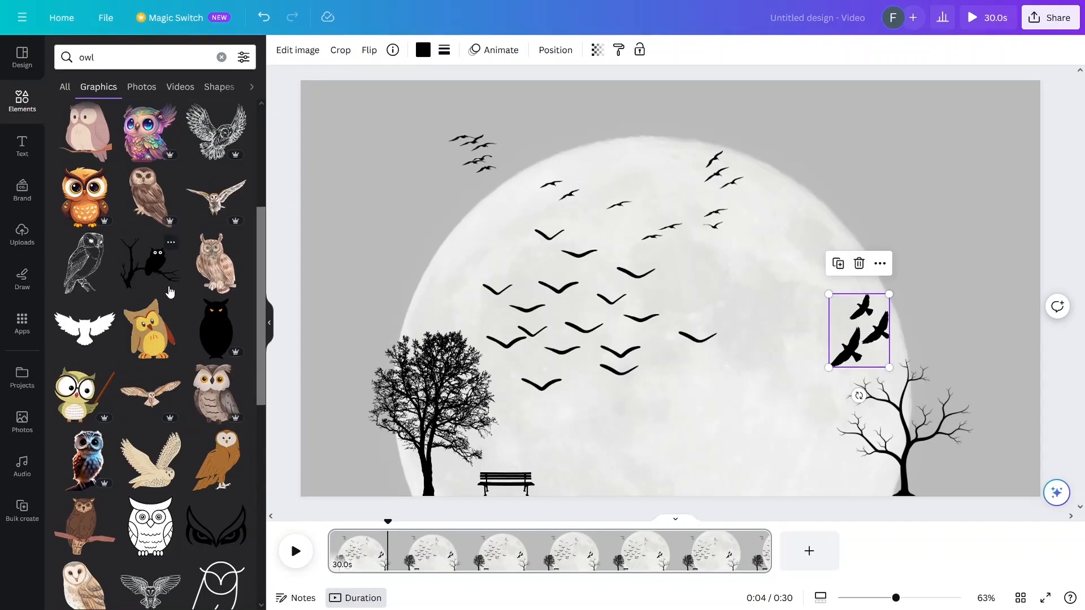
left_click(152, 270)
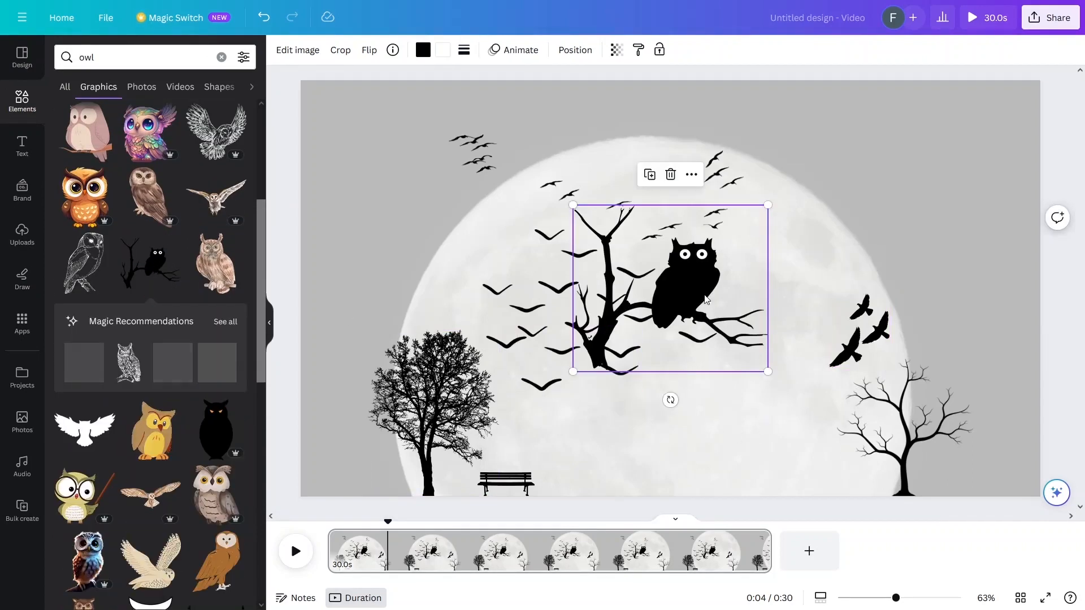
left_click_drag(755, 295, 959, 389)
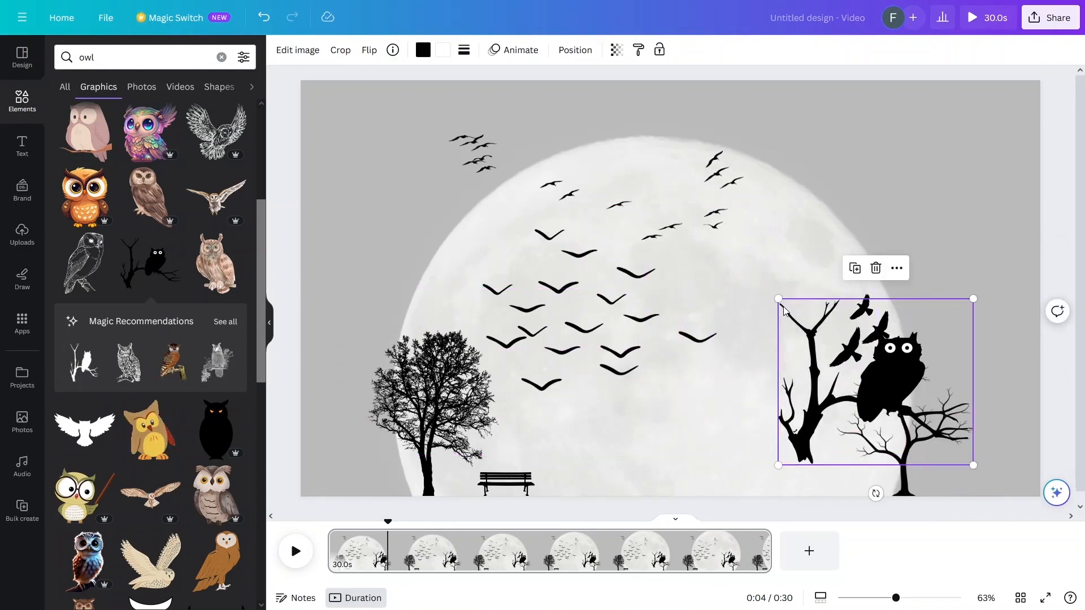
left_click_drag(778, 299, 874, 380)
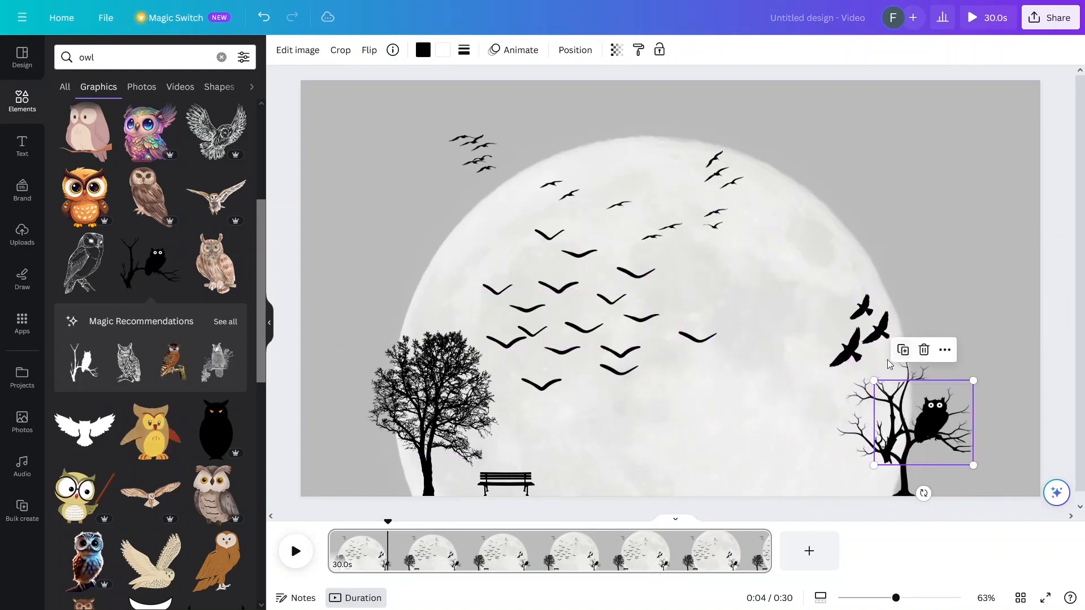
Flip the owl graphic horizontally, shrink it further and shift it toward the bare tree's left branches.
left_click(369, 51)
left_click(408, 83)
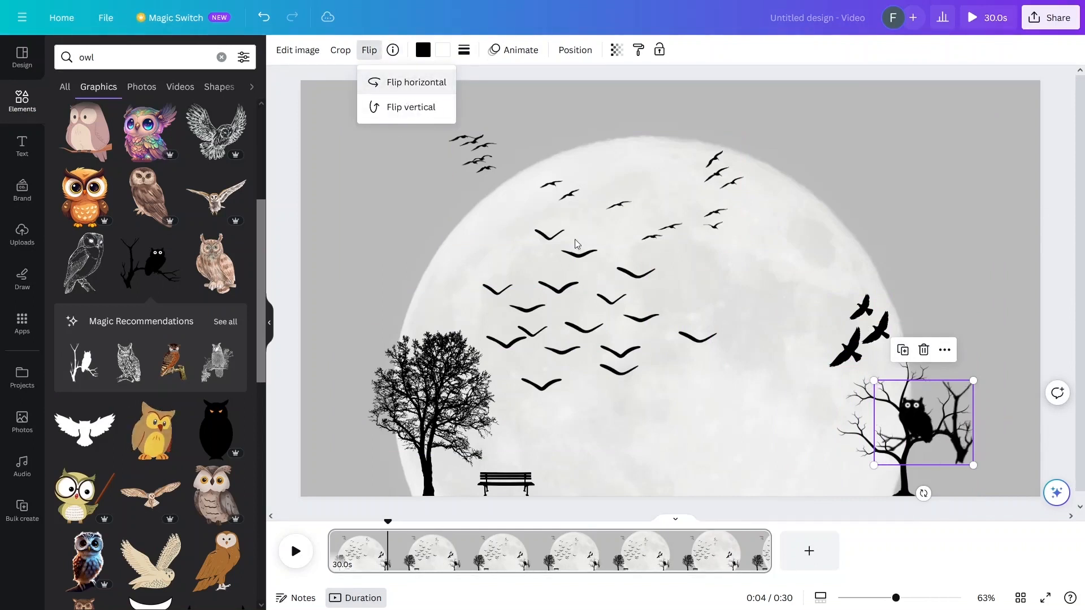
mouse_move(903, 413)
left_mouse_down()
mouse_move(859, 413)
mouse_move(862, 387)
mouse_move(904, 419)
mouse_move(890, 414)
left_mouse_up()
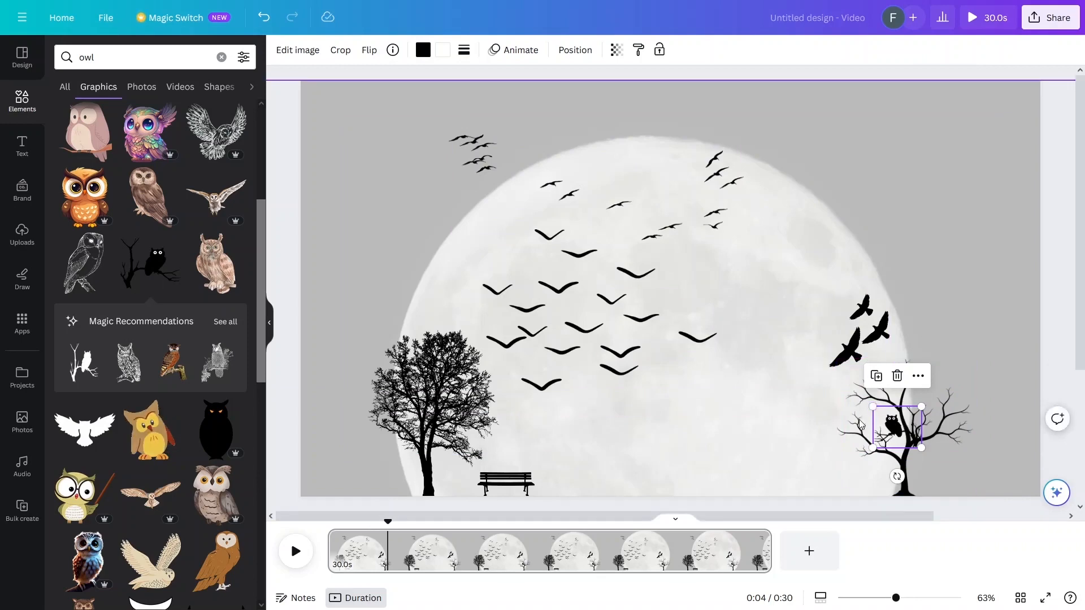
Fit the owl onto the bare tree's lower-left branch, tilting it slightly so its branch merges with the trunk.
left_click_drag(896, 598, 926, 598)
left_click_drag(780, 520, 996, 510)
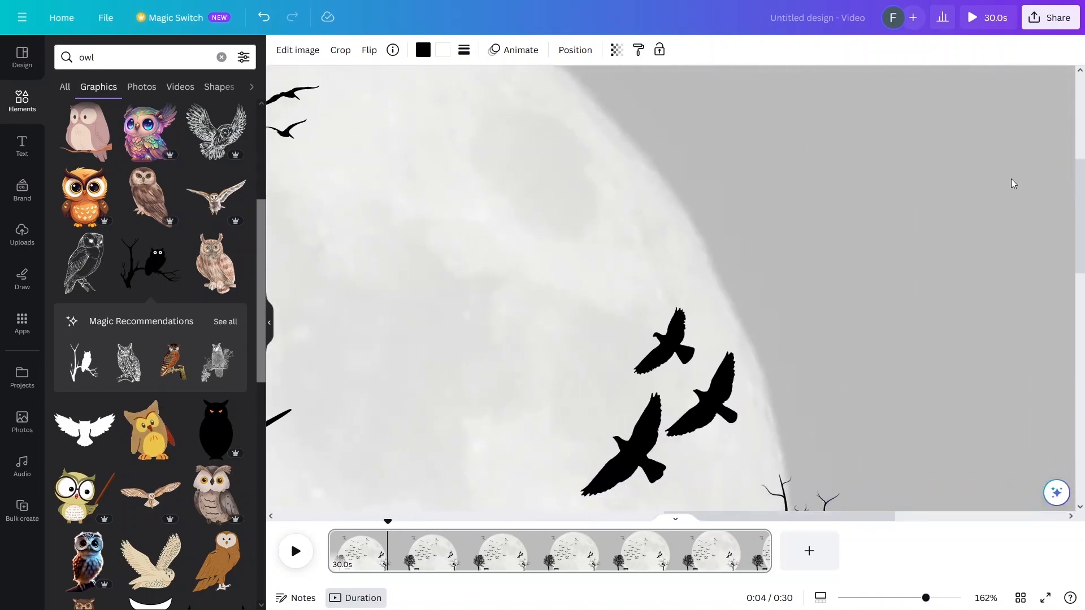
left_click_drag(1080, 281, 1077, 403)
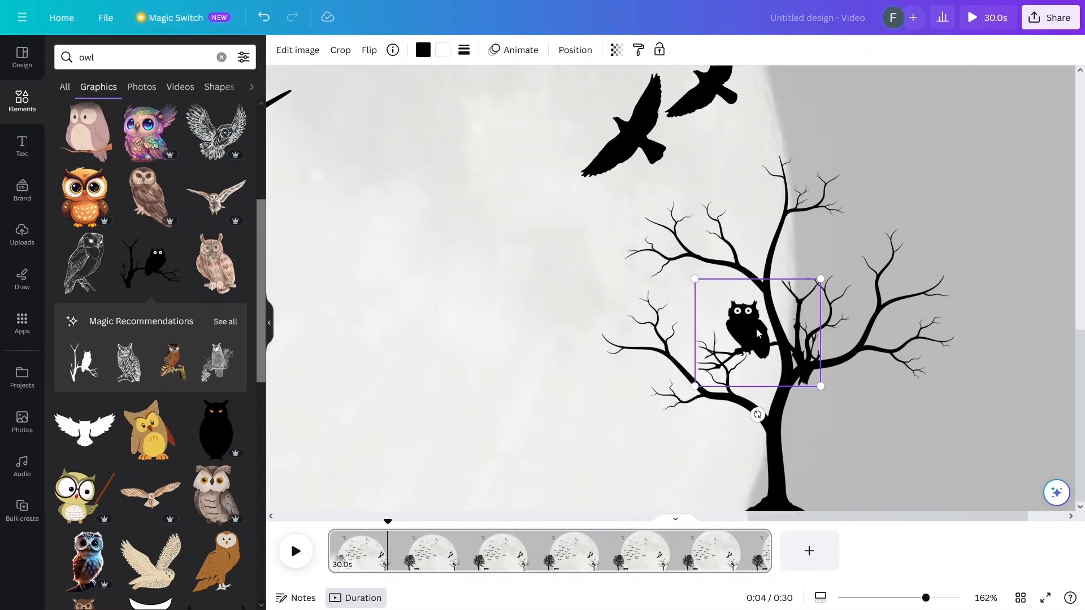
left_click_drag(758, 334, 674, 239)
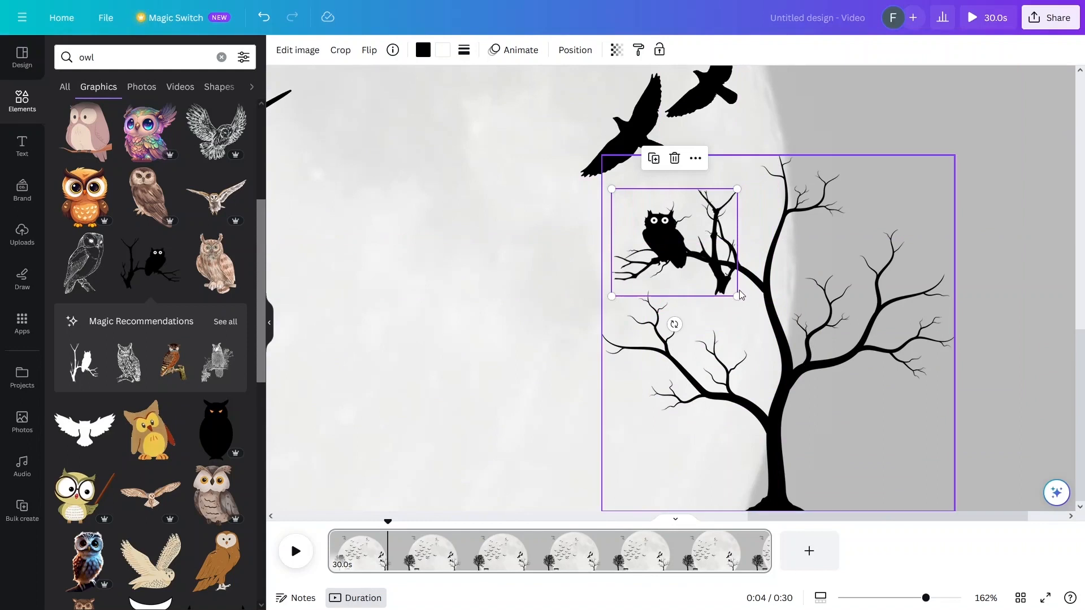
left_click_drag(723, 272, 774, 424)
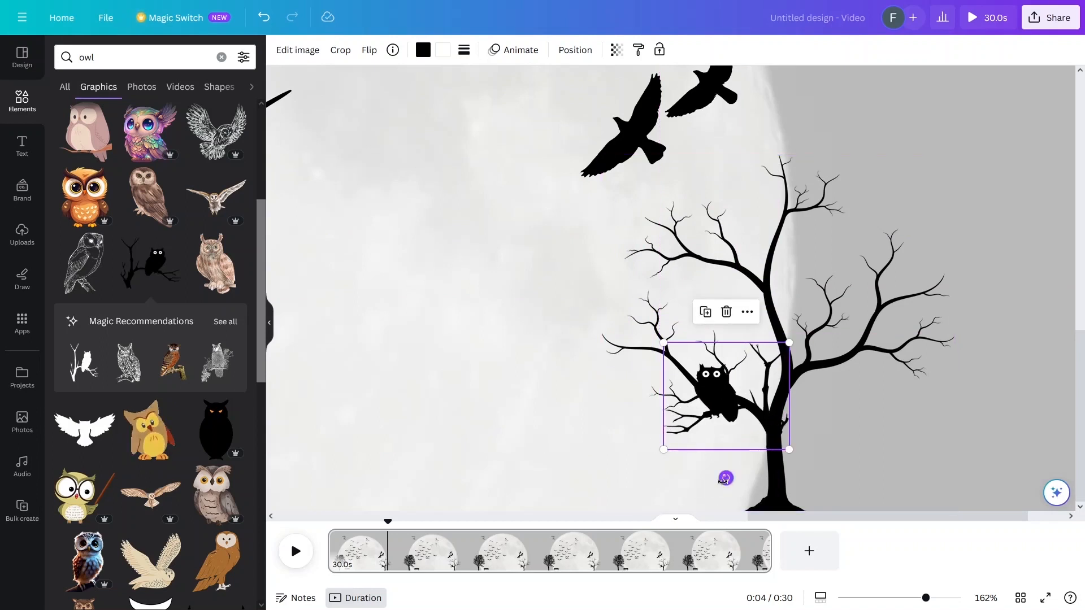
left_click_drag(725, 478, 737, 478)
left_click_drag(769, 421, 763, 418)
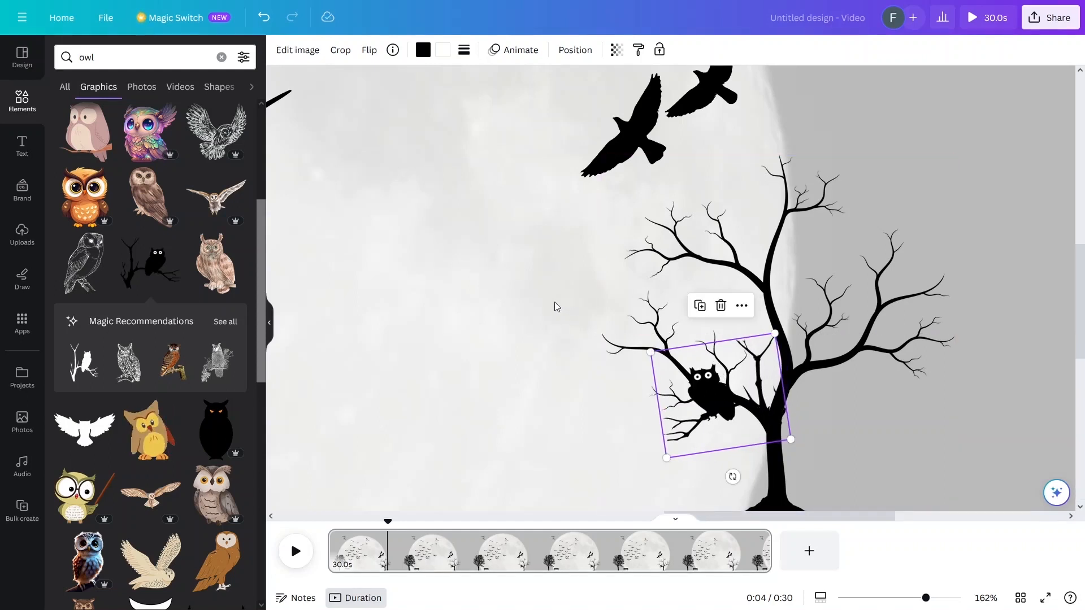
left_click(427, 284)
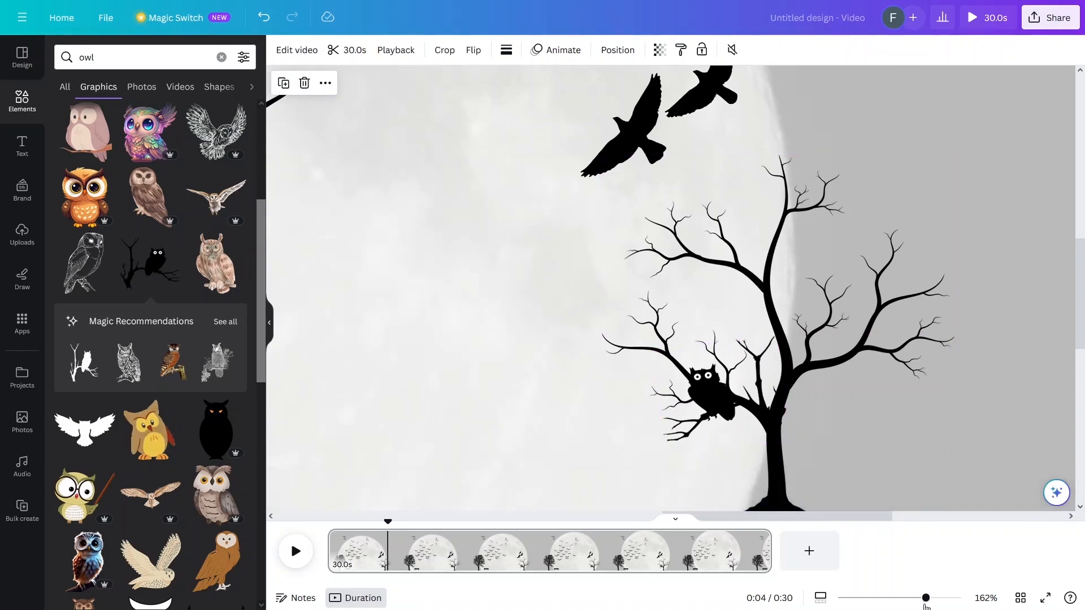
left_click_drag(926, 603, 901, 604)
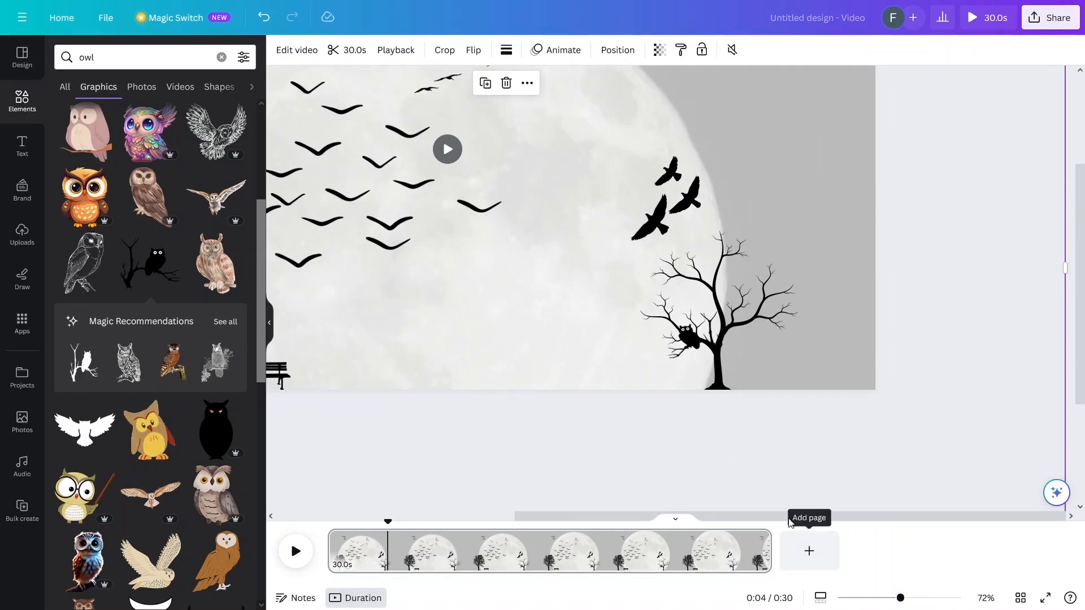
Search the graphics for "running dog".
left_click_drag(767, 520, 598, 518)
scroll(685, 213, "up", 2)
left_click_drag(193, 60, 29, 57)
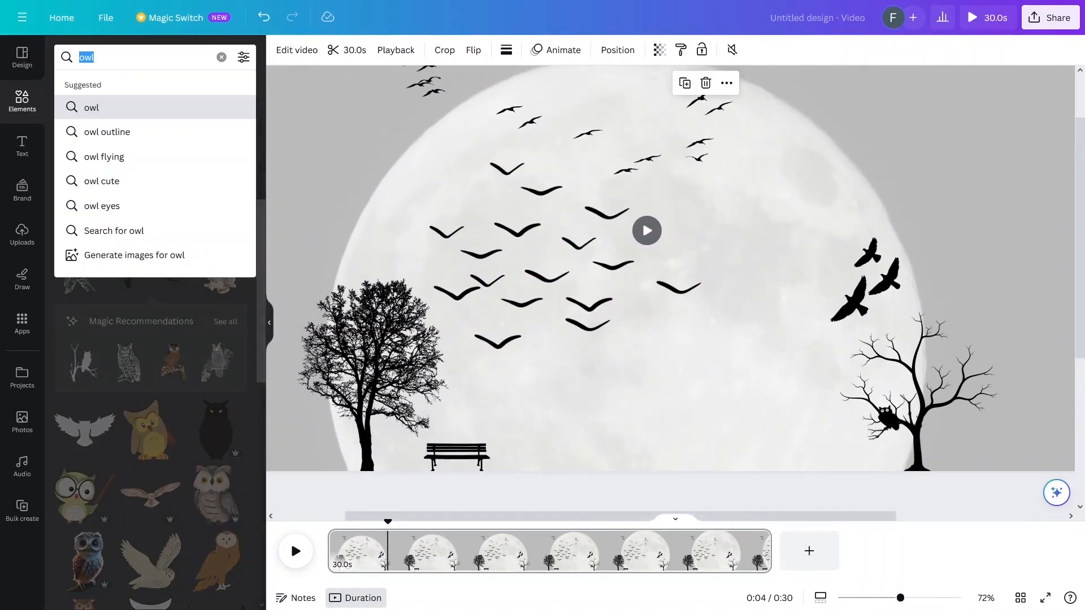
type("running")
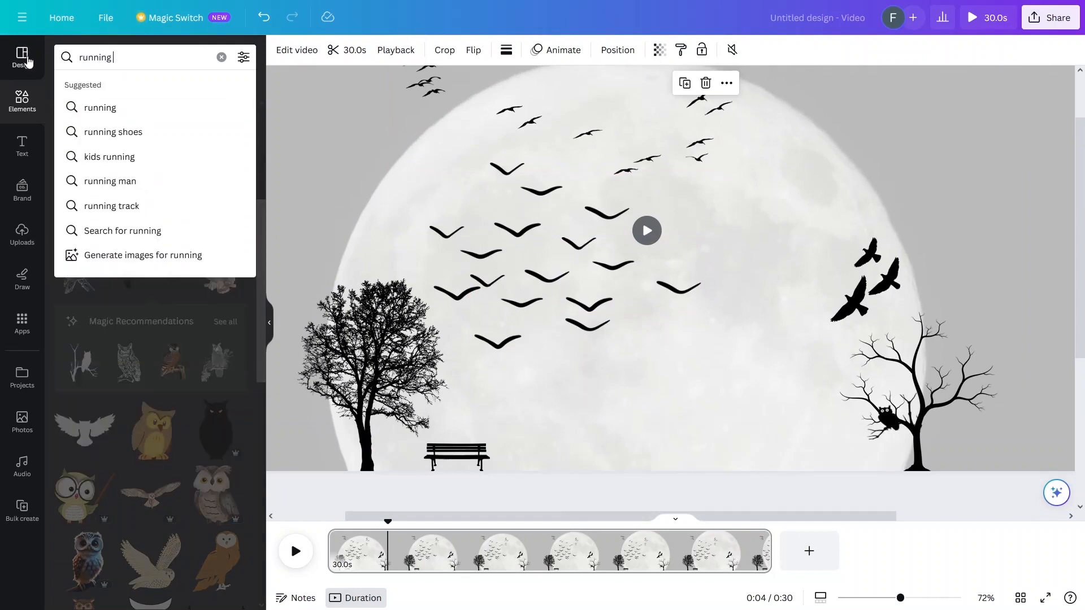
type(" god")
key("Return")
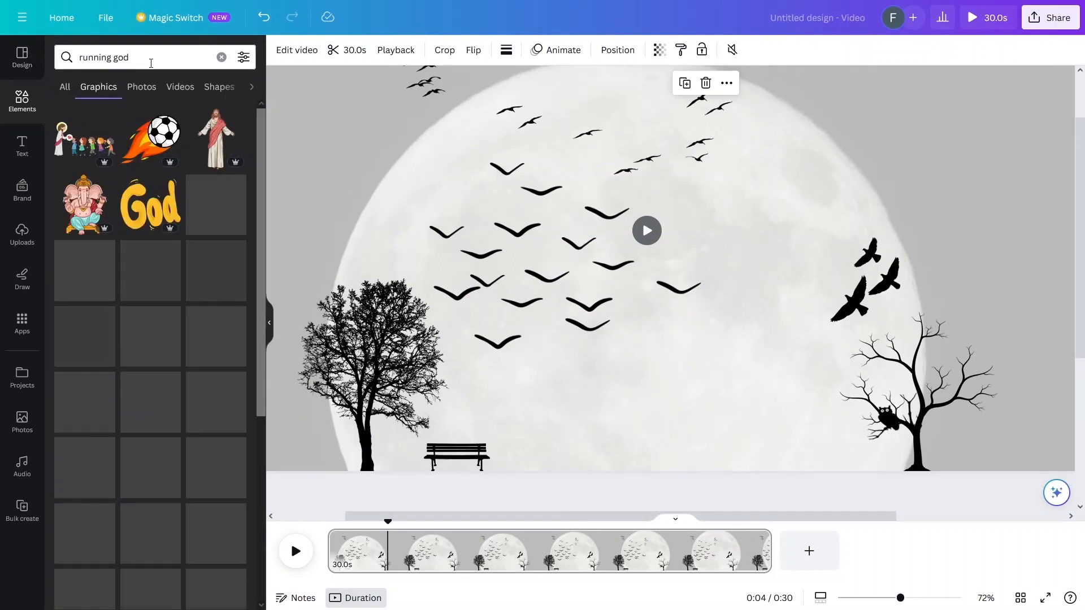
left_click(151, 63)
key("BackSpace")
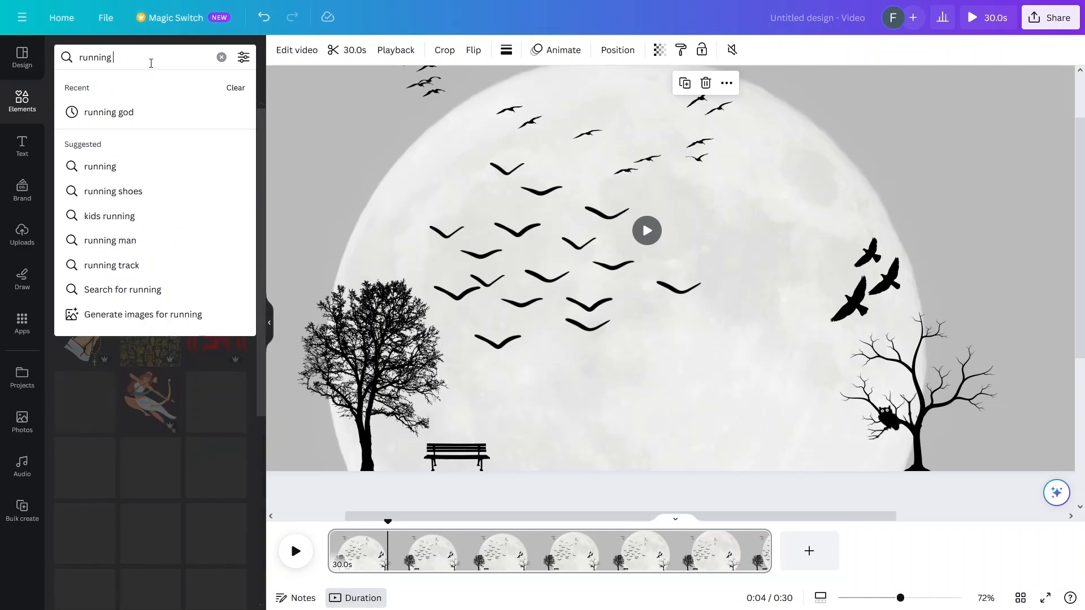
type("dog")
key("Return")
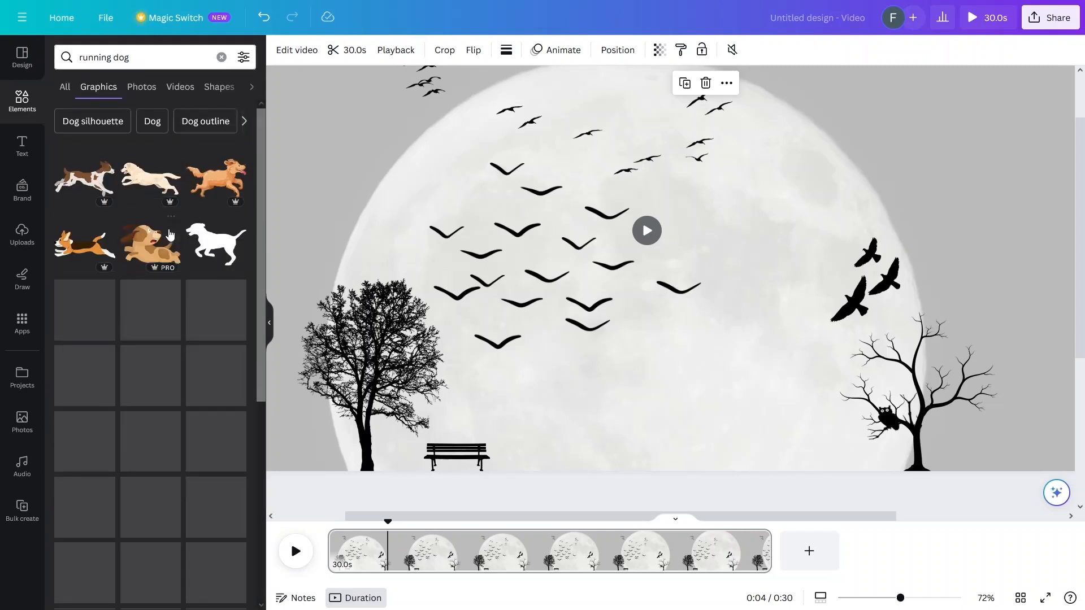
Insert the black-and-white running ostrich graphic, shrink it to about bench height and place it on the ground beside the bench.
scroll(146, 152, "down", 5)
scroll(145, 152, "up", 5)
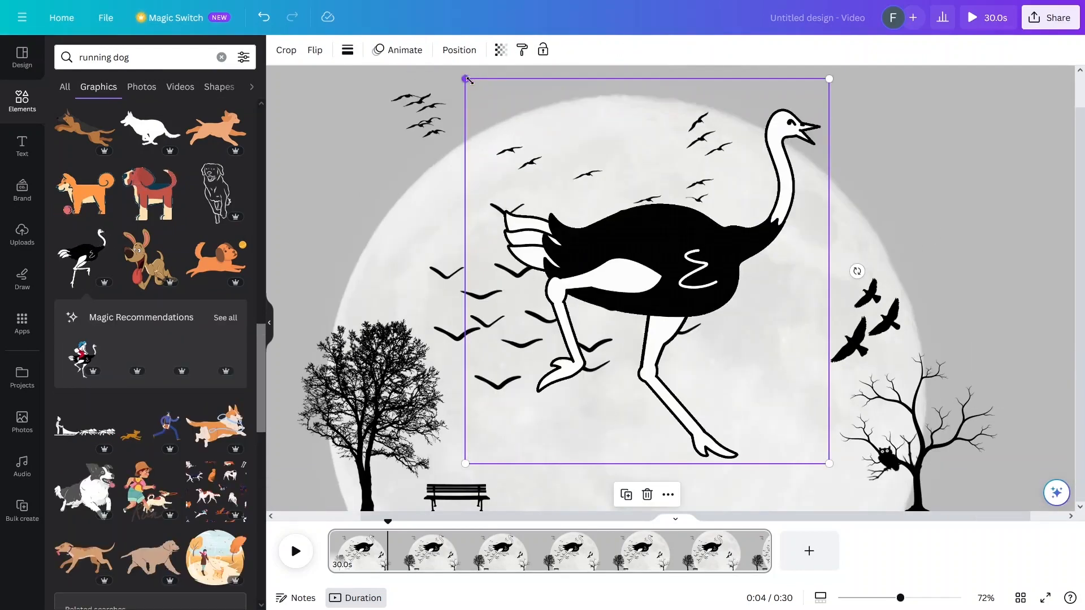
left_click_drag(465, 80, 726, 381)
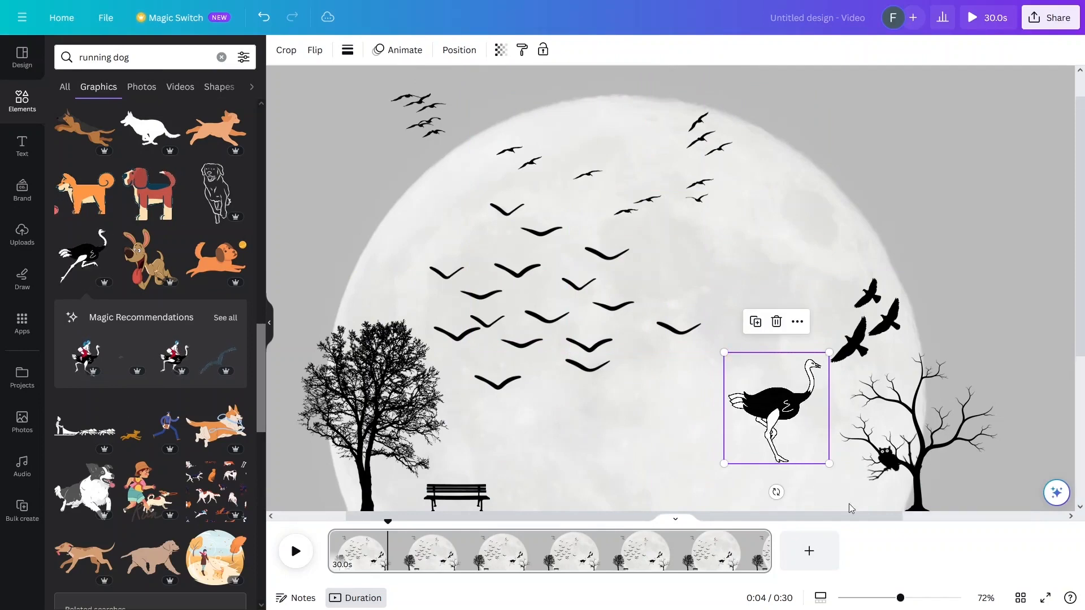
left_click_drag(898, 598, 886, 598)
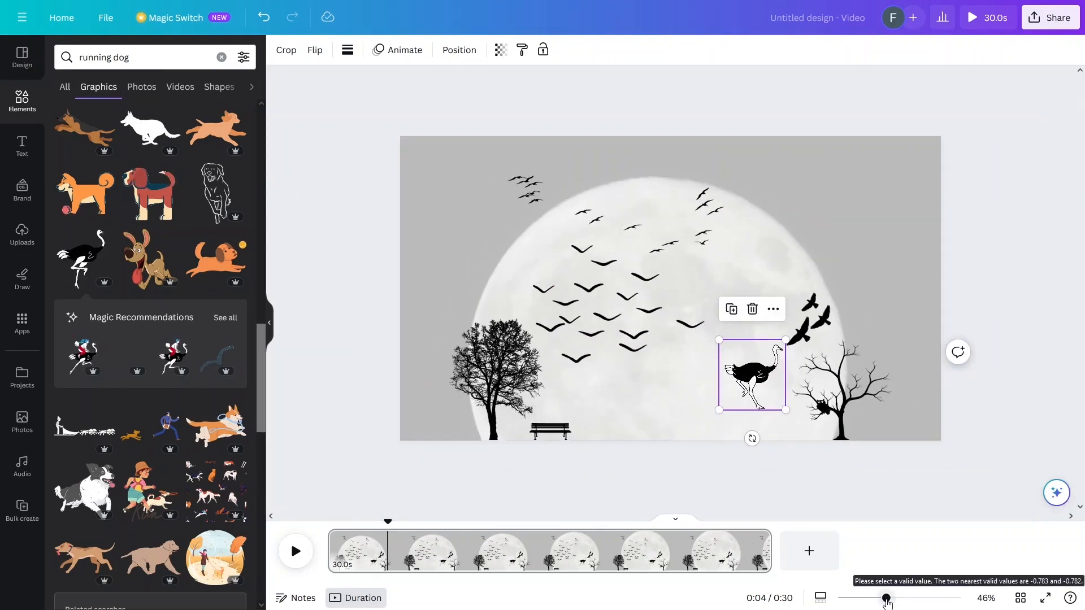
left_click_drag(760, 371, 617, 408)
left_click(821, 505)
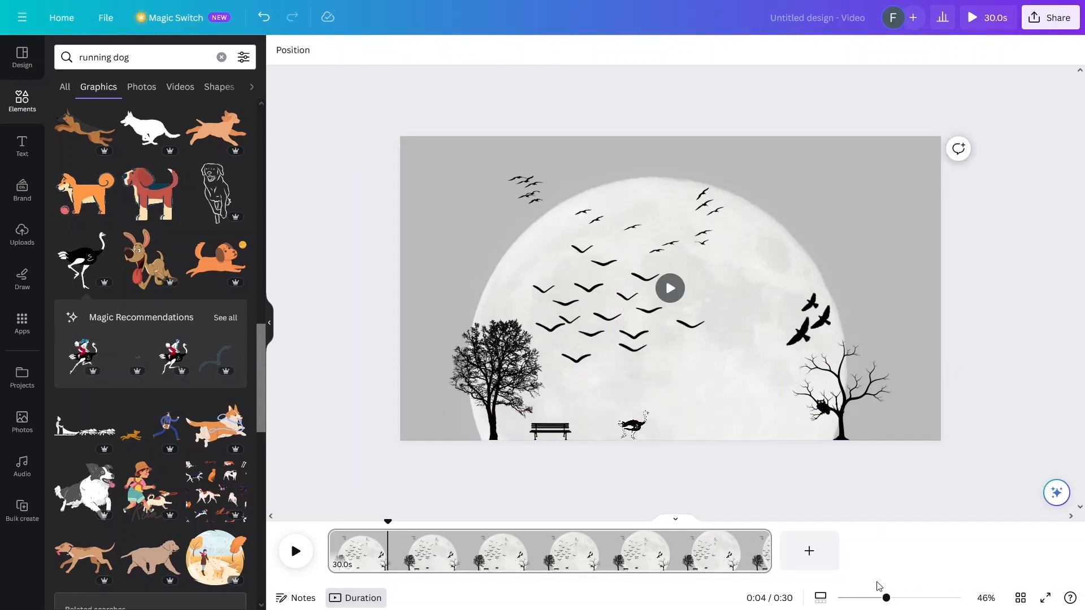
Animate the ostrich along a custom path across the ground from beside the bench toward the bare tree, using the Smooth movement style.
left_click_drag(886, 598, 906, 599)
scroll(711, 394, "down", 2)
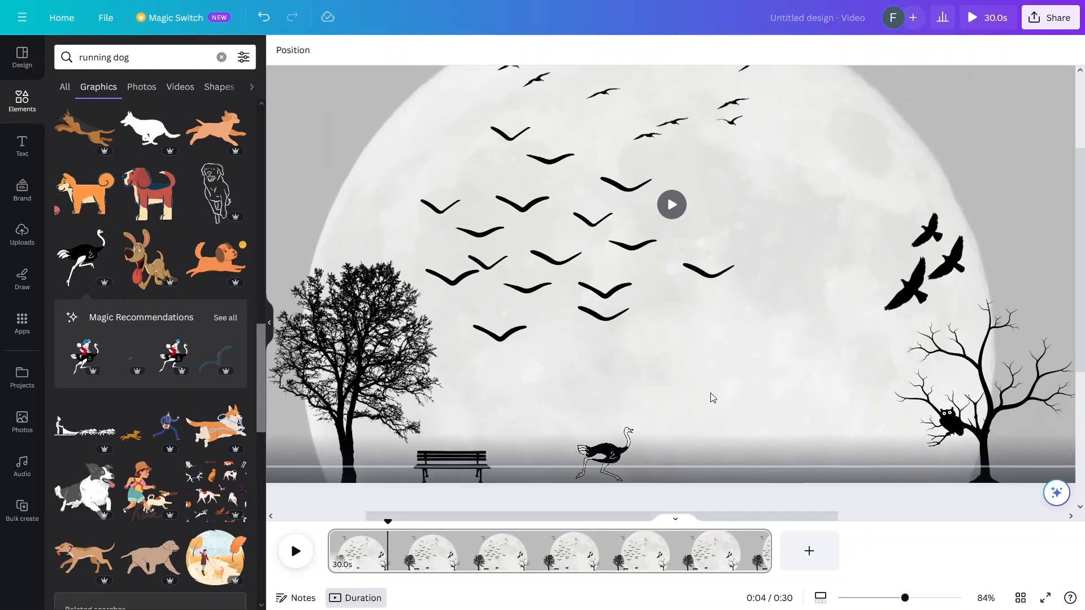
scroll(710, 392, "down", 1)
scroll(710, 392, "up", 2)
left_click(601, 467)
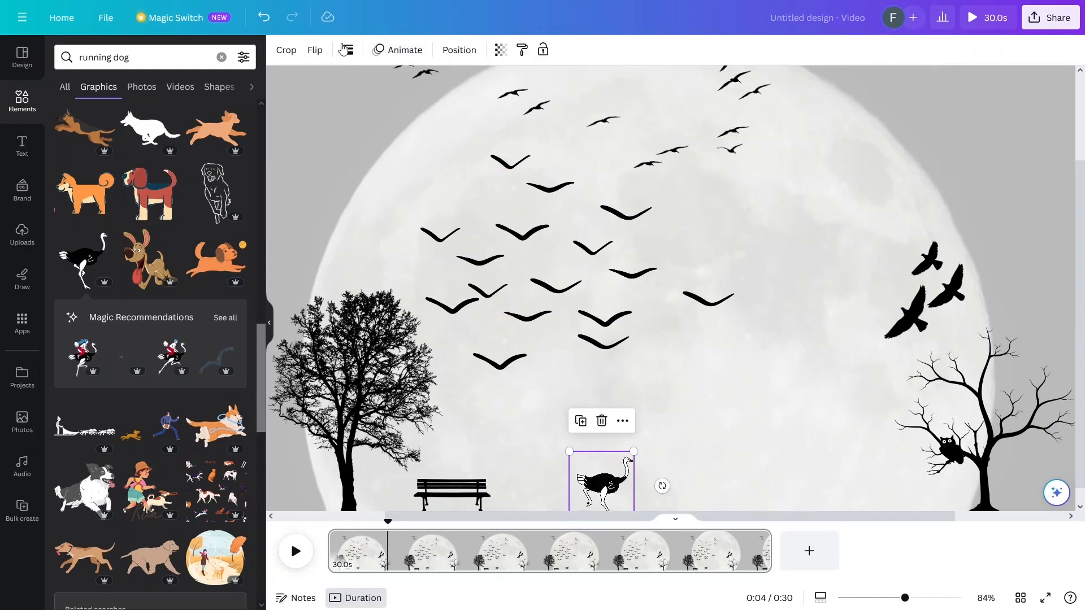
left_click(400, 52)
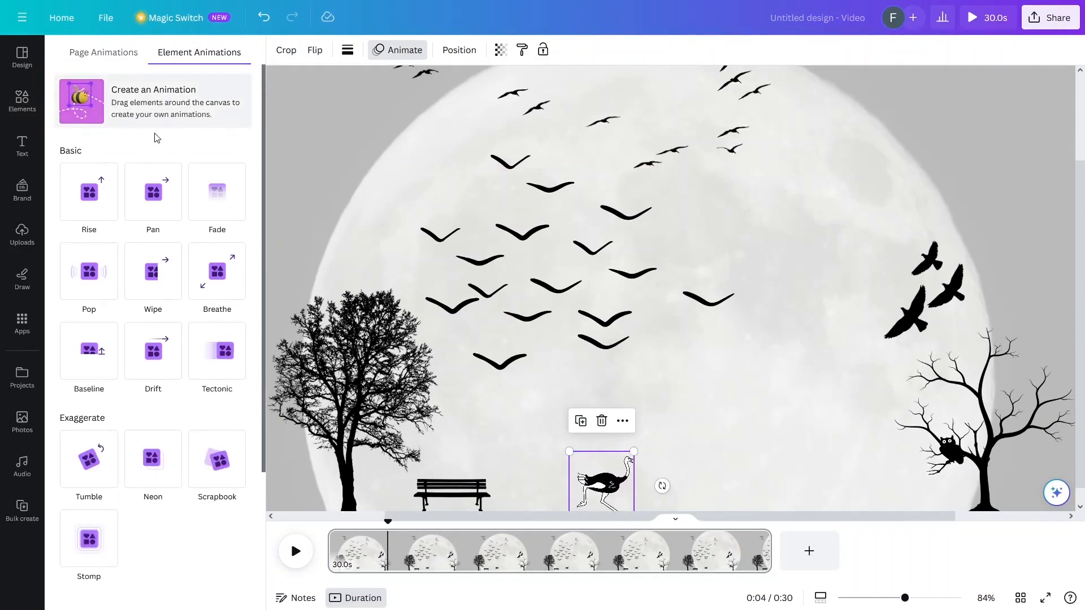
left_click(133, 106)
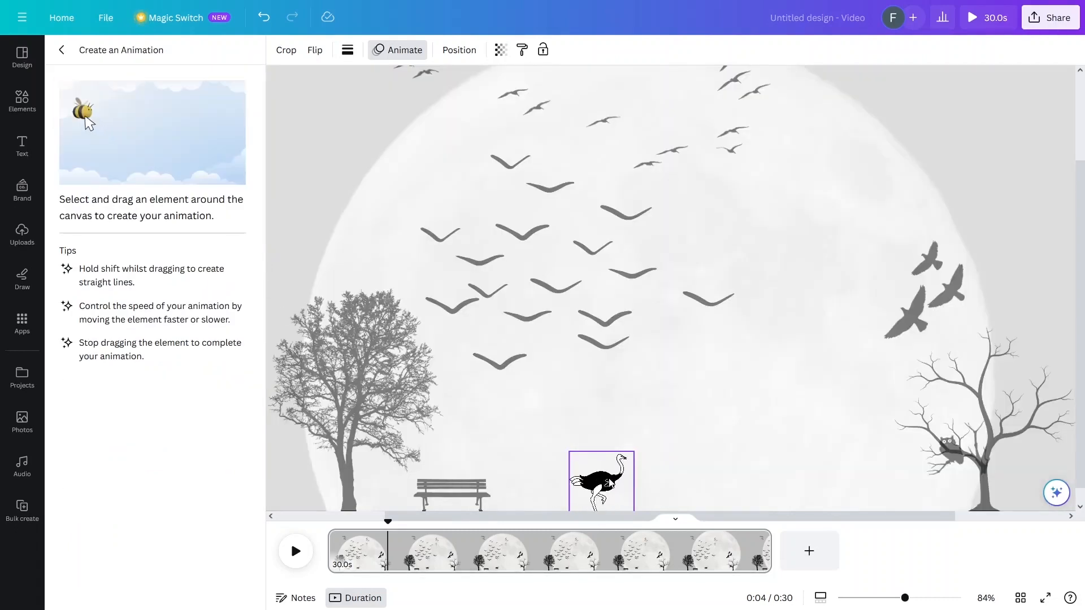
mouse_move(608, 485)
left_mouse_down()
mouse_move(838, 493)
mouse_move(881, 483)
left_mouse_up()
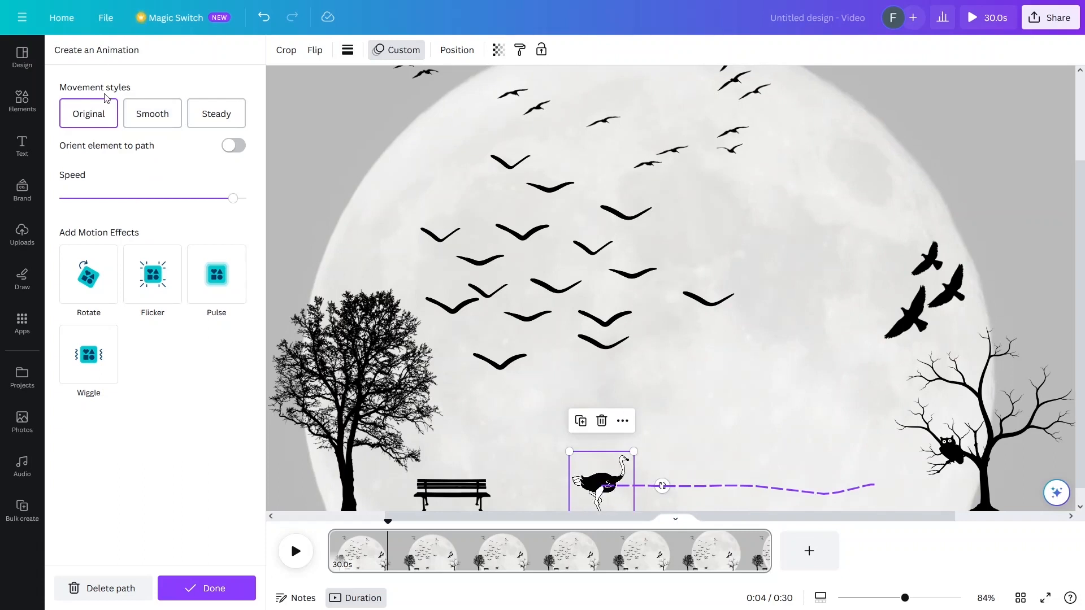
left_click(151, 113)
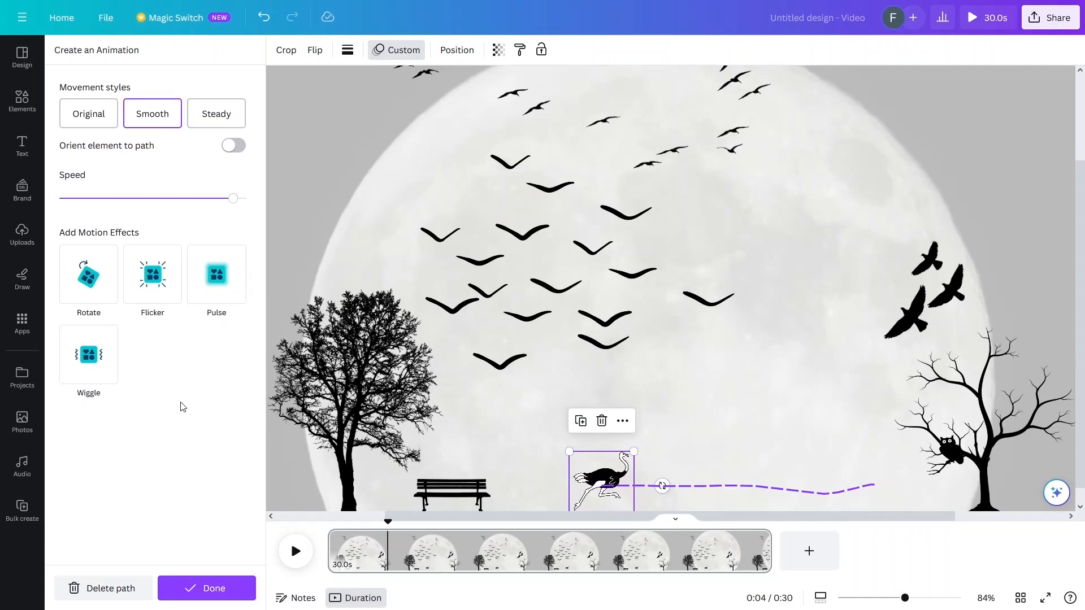
left_click(211, 589)
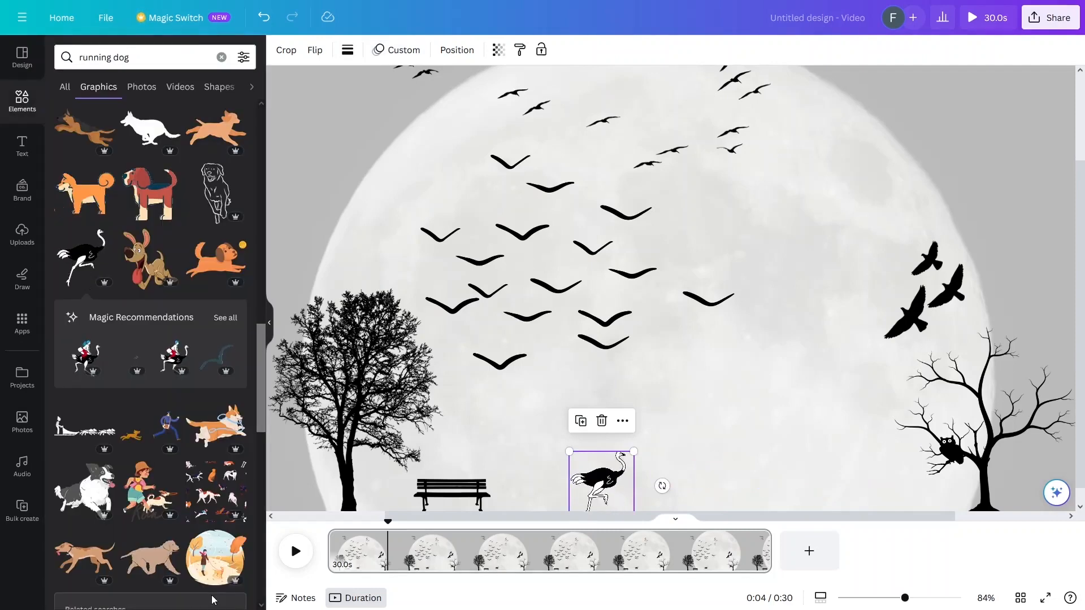
Set the moon background clip's transparency to 100.
left_click(908, 598)
left_click_drag(908, 599, 890, 599)
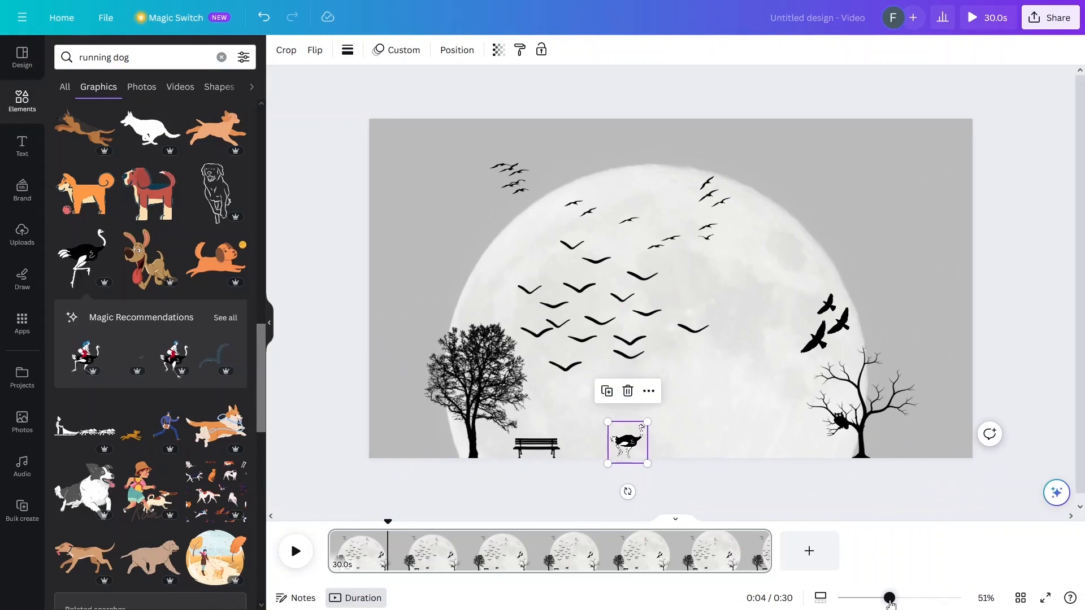
left_click(778, 486)
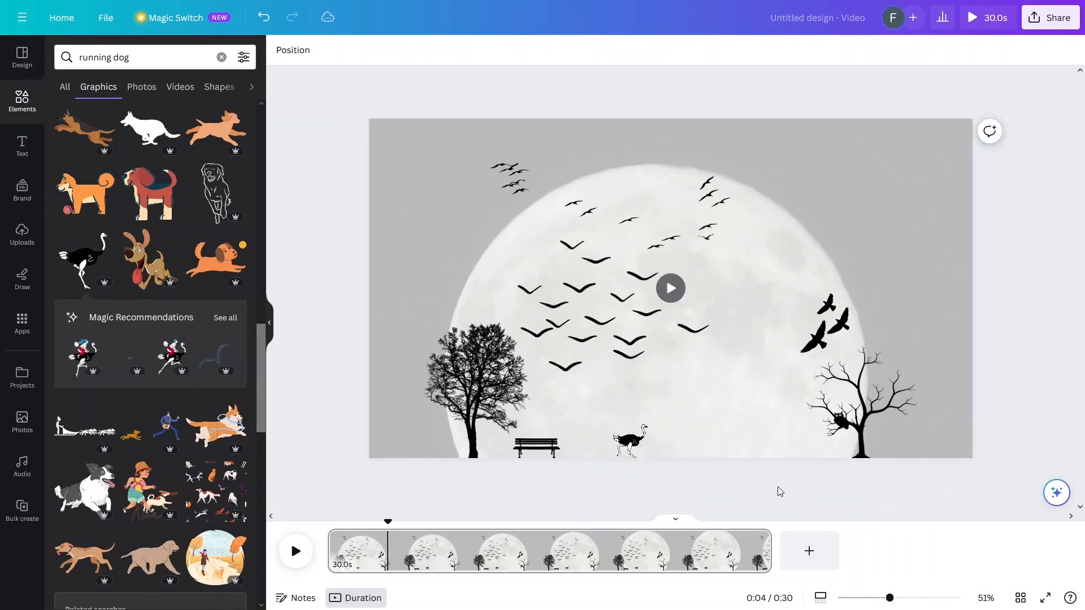
left_click(877, 191)
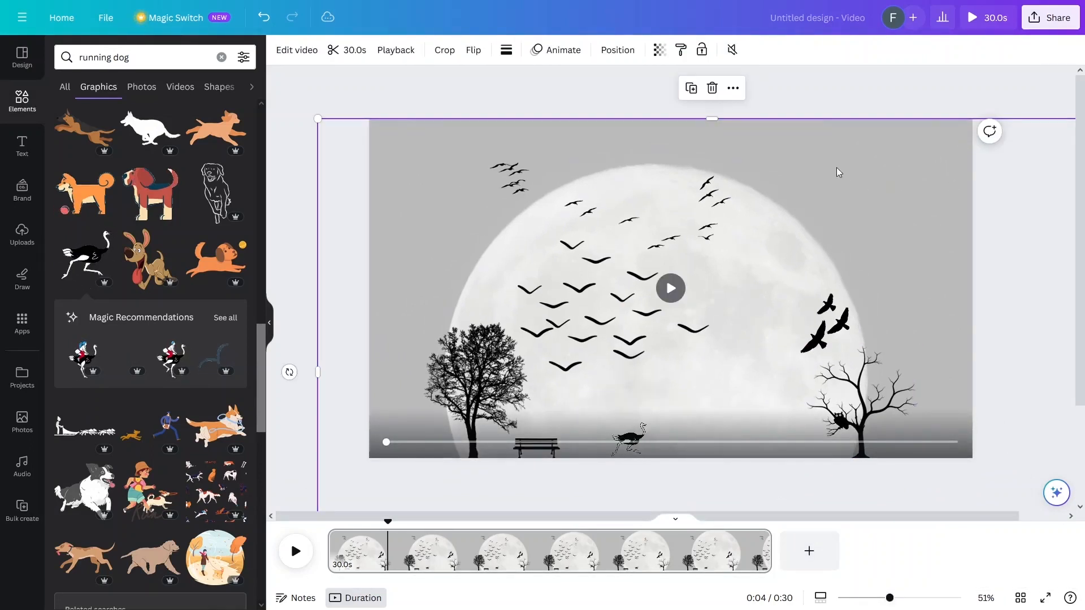
left_click(659, 51)
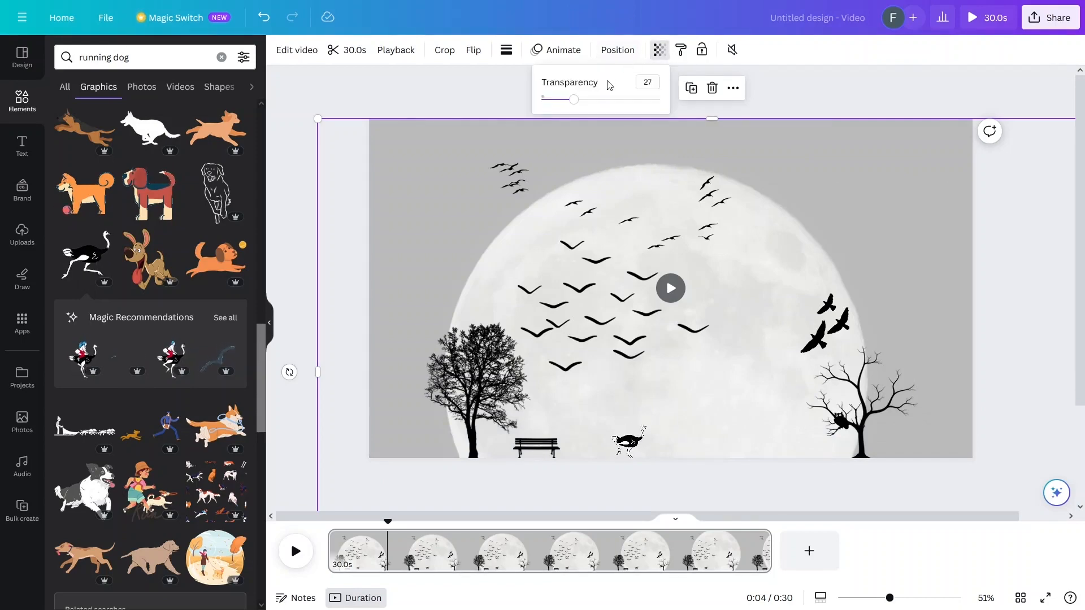
left_click_drag(577, 105, 721, 107)
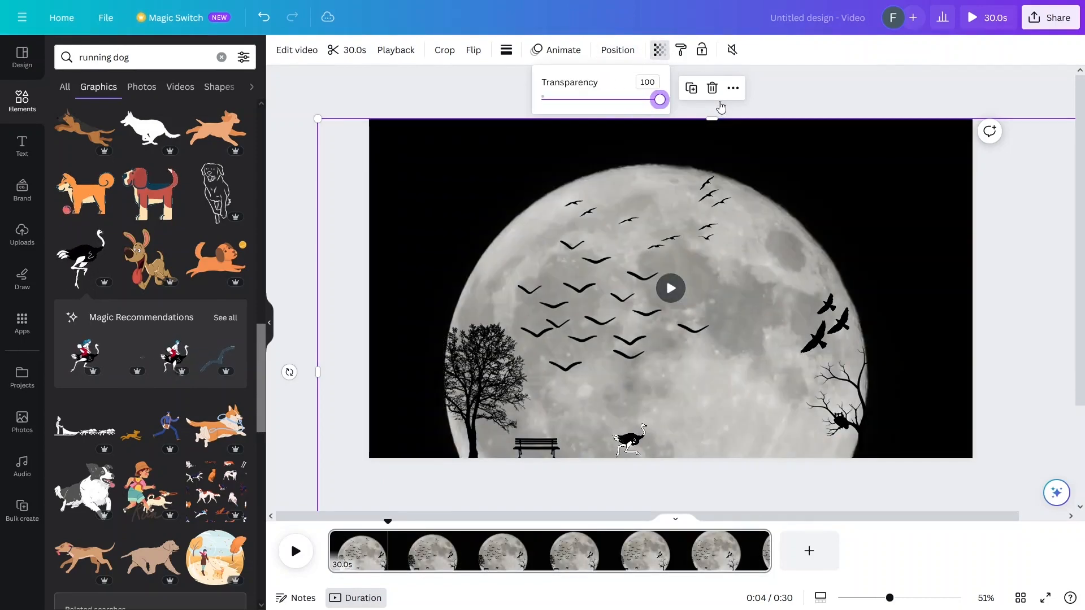
left_click(296, 194)
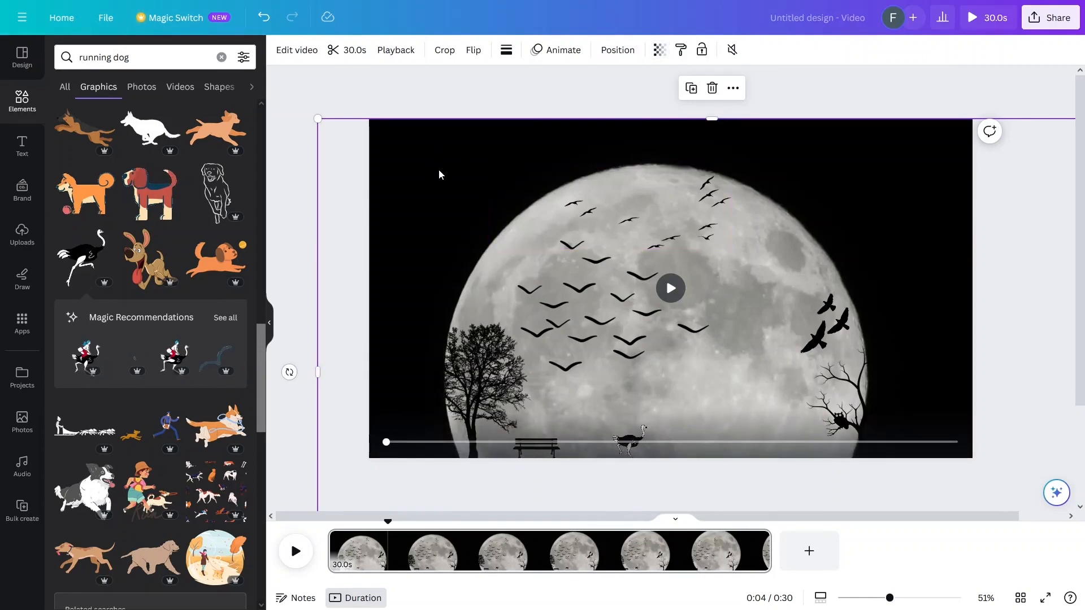
Enlarge and reposition the moon clip so it covers the whole page with the moon toward the leafy tree's side, and preview the video.
left_click_drag(452, 151, 423, 256)
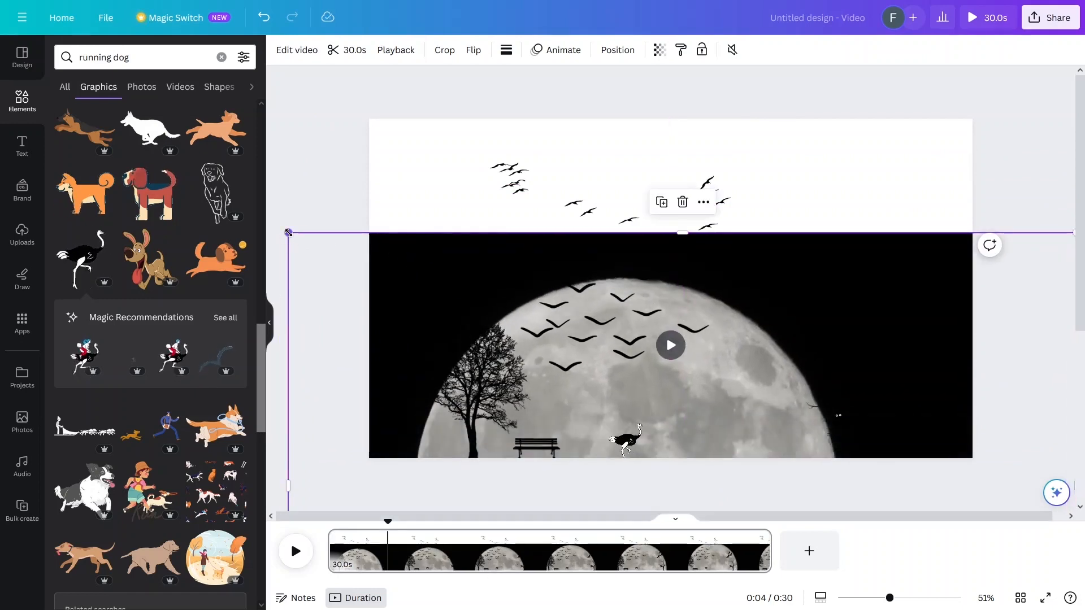
left_click_drag(283, 196, 99, 8)
left_click_drag(839, 243, 867, 270)
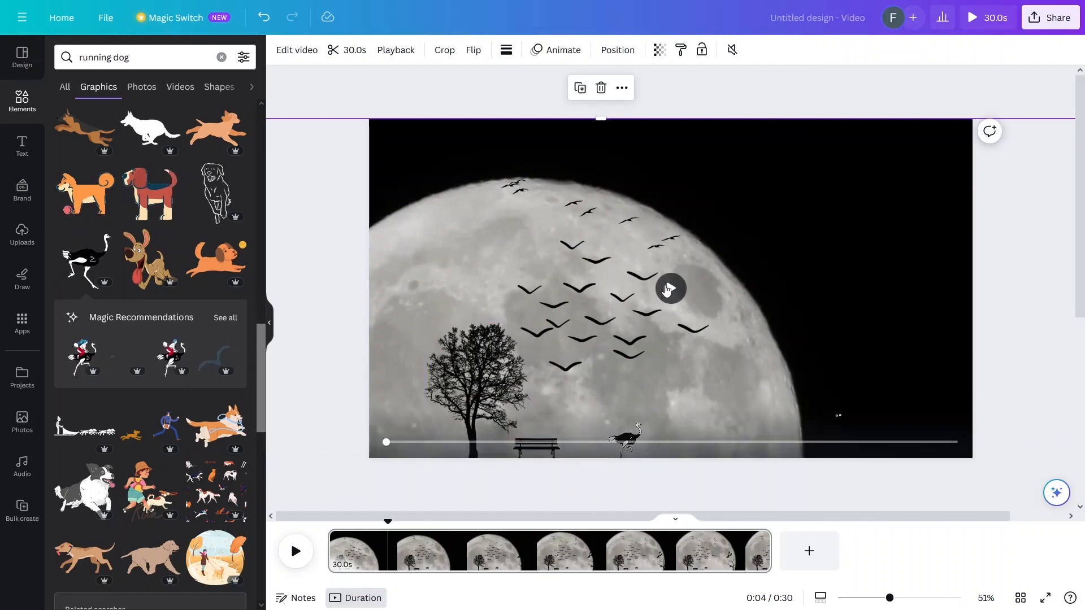
key("space")
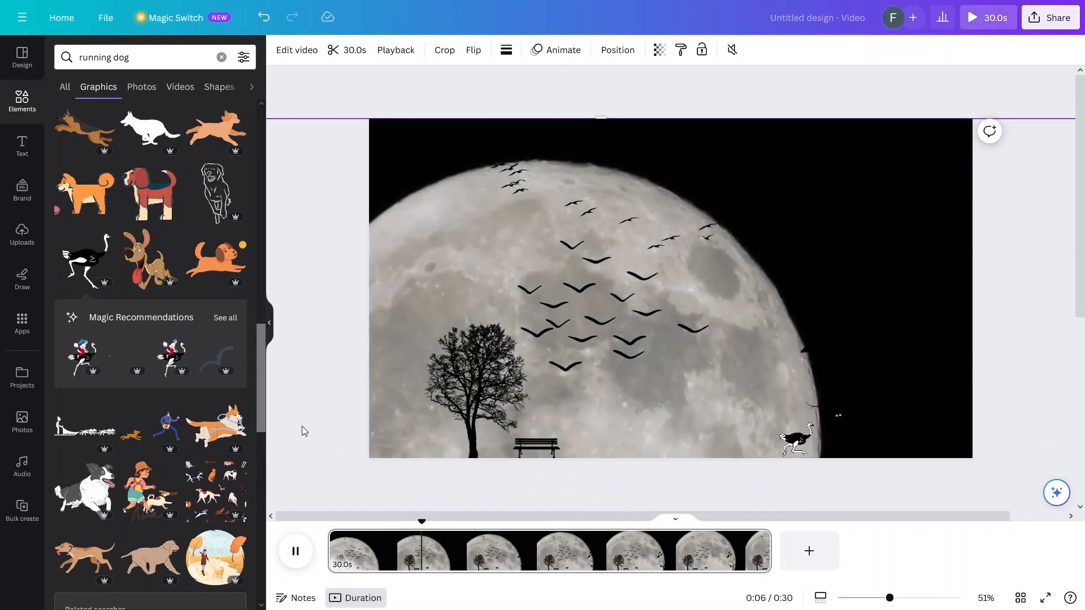